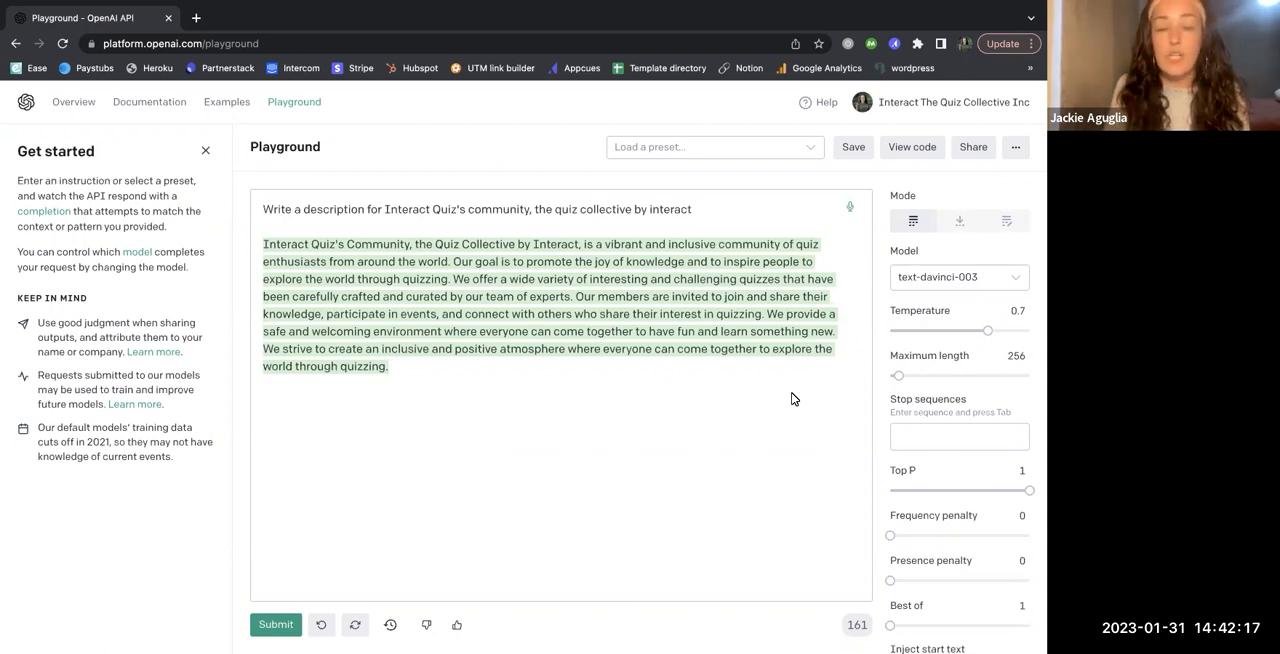
{"action": "double_click", "coordinate": [331, 207]}
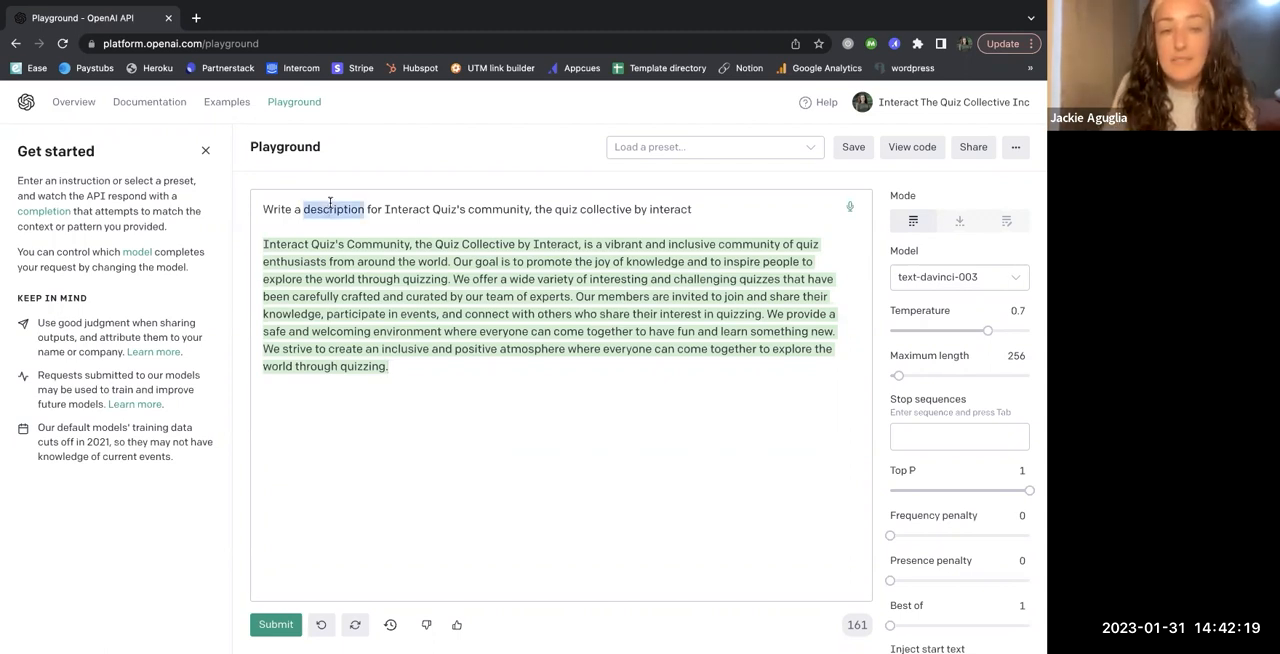
{"action": "triple_click", "coordinate": [331, 207]}
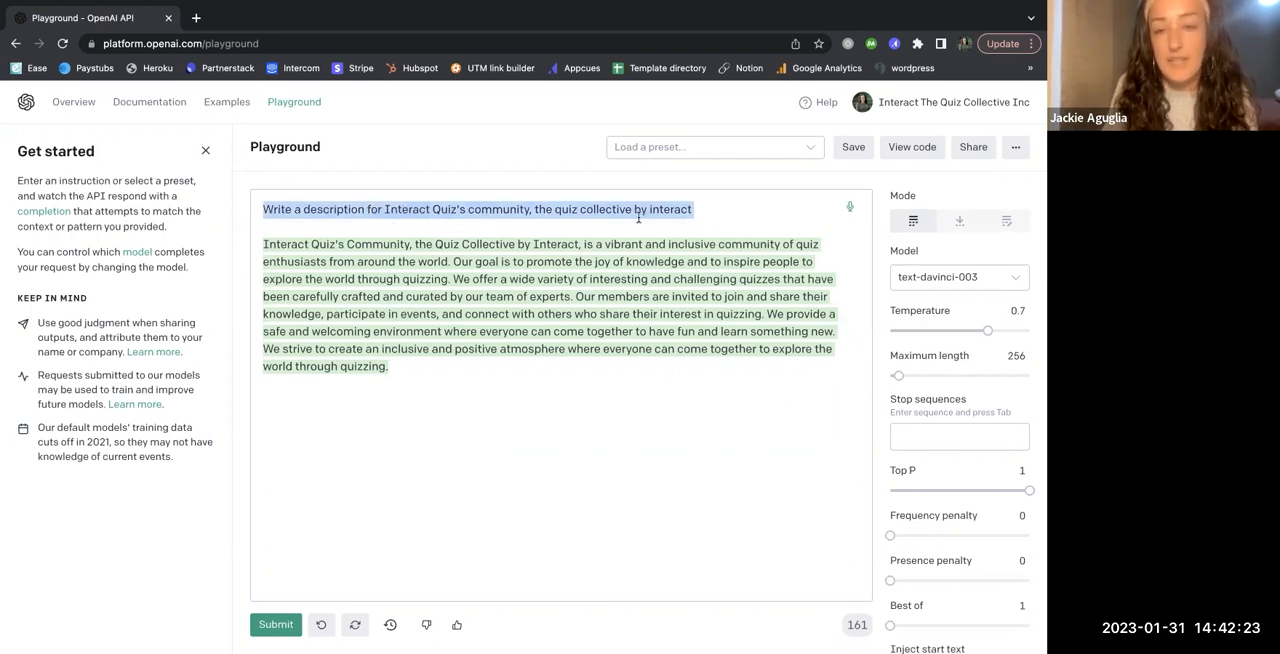
{"action": "left_click", "coordinate": [714, 209]}
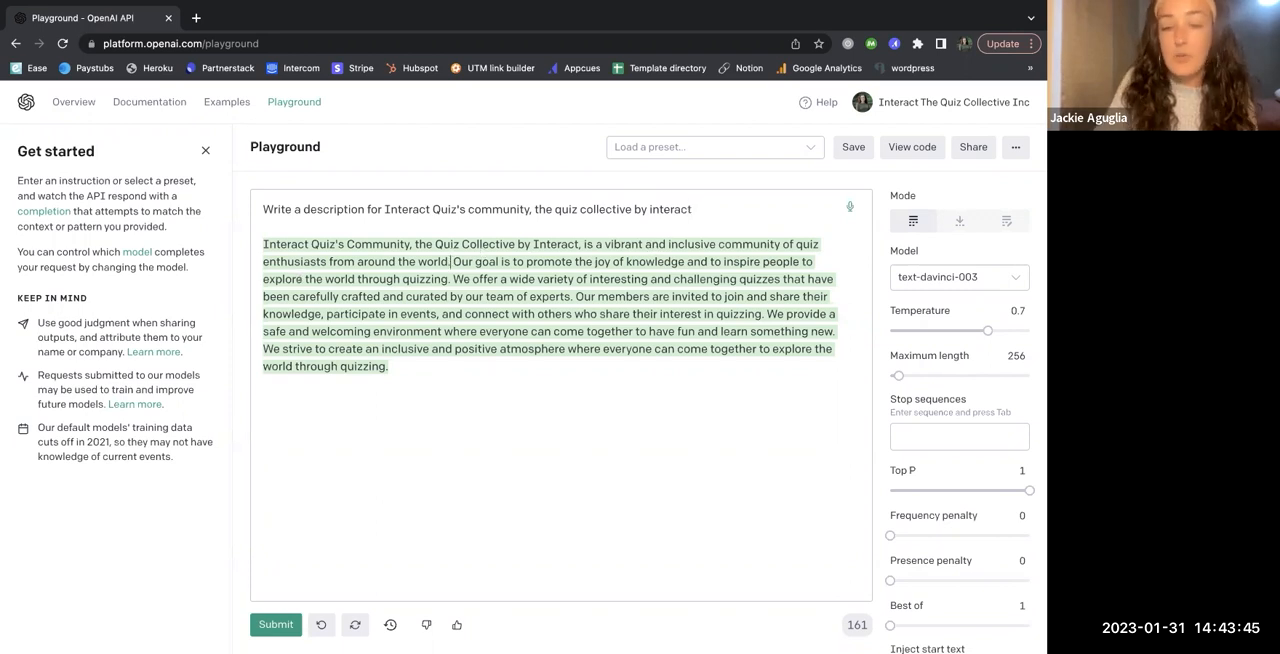
- Split the generated description so that "Our goal is to promote" and "We offer a wide variety" each begin a new paragraph
{"action": "key", "text": "Return"}
{"action": "key", "text": "Return"}
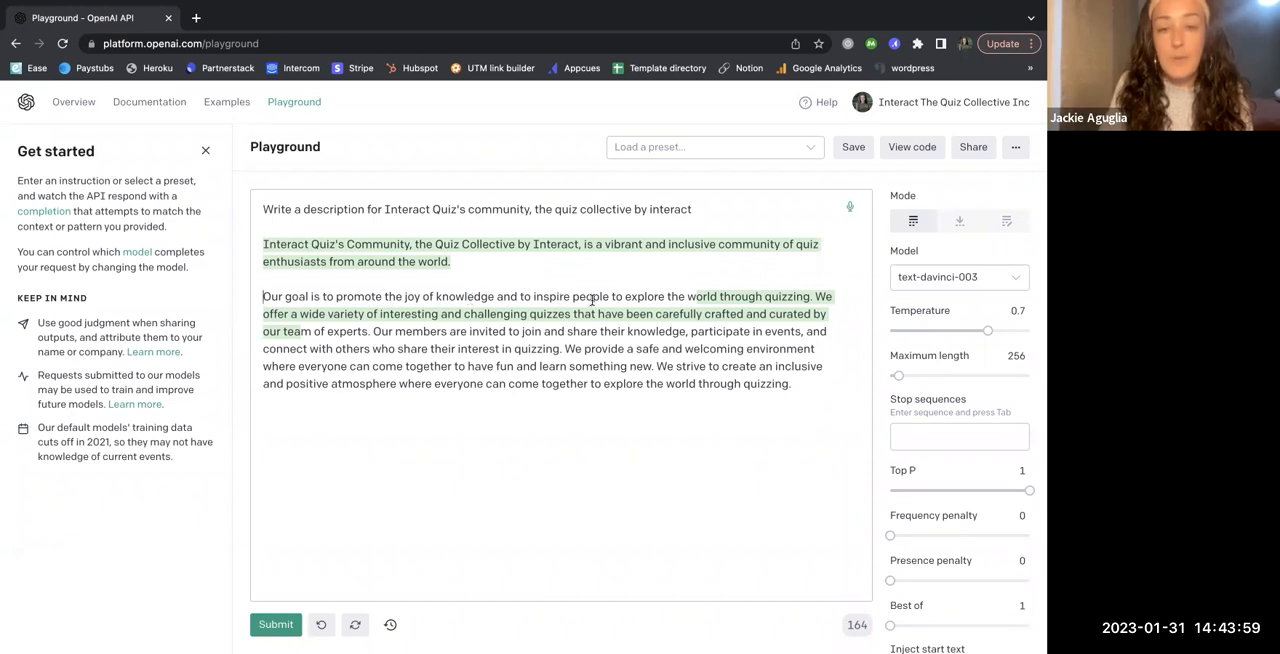
{"action": "left_click", "coordinate": [814, 296]}
{"action": "key", "text": "Return"}
{"action": "key", "text": "Return"}
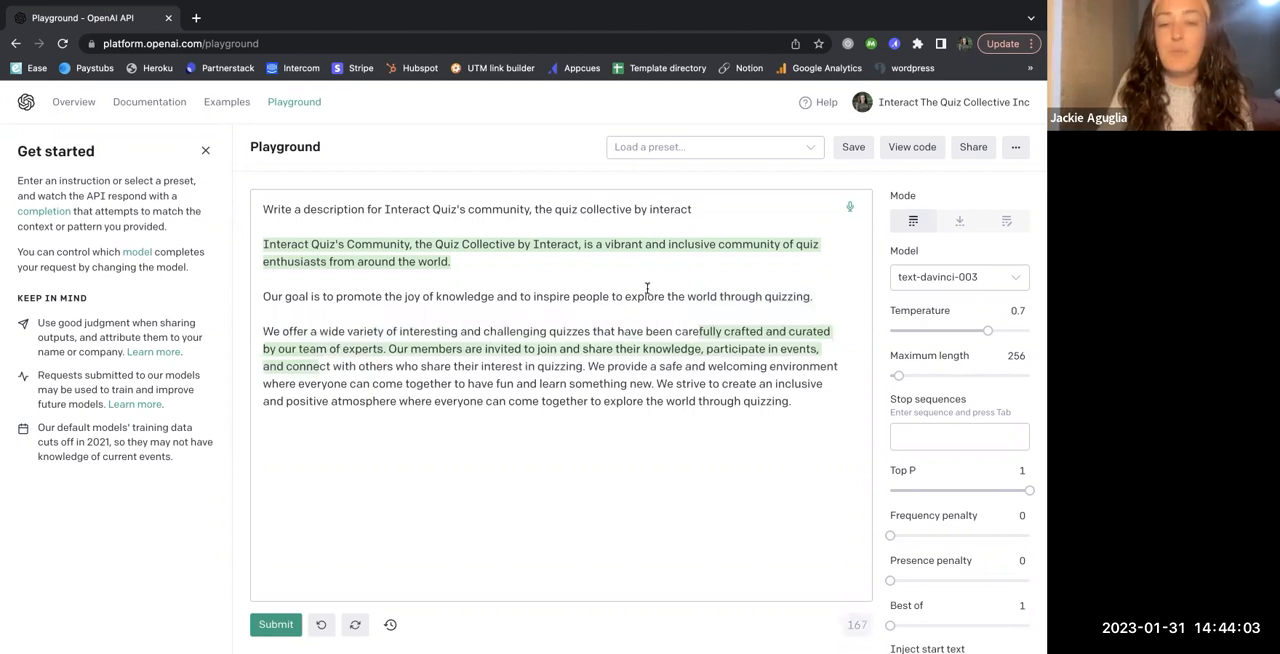
- Replace "explore the world" in the goal sentence with "share their expertise and offerings to the people who need them most"
{"action": "left_click_drag", "start_coordinate": [625, 296], "coordinate": [716, 296]}
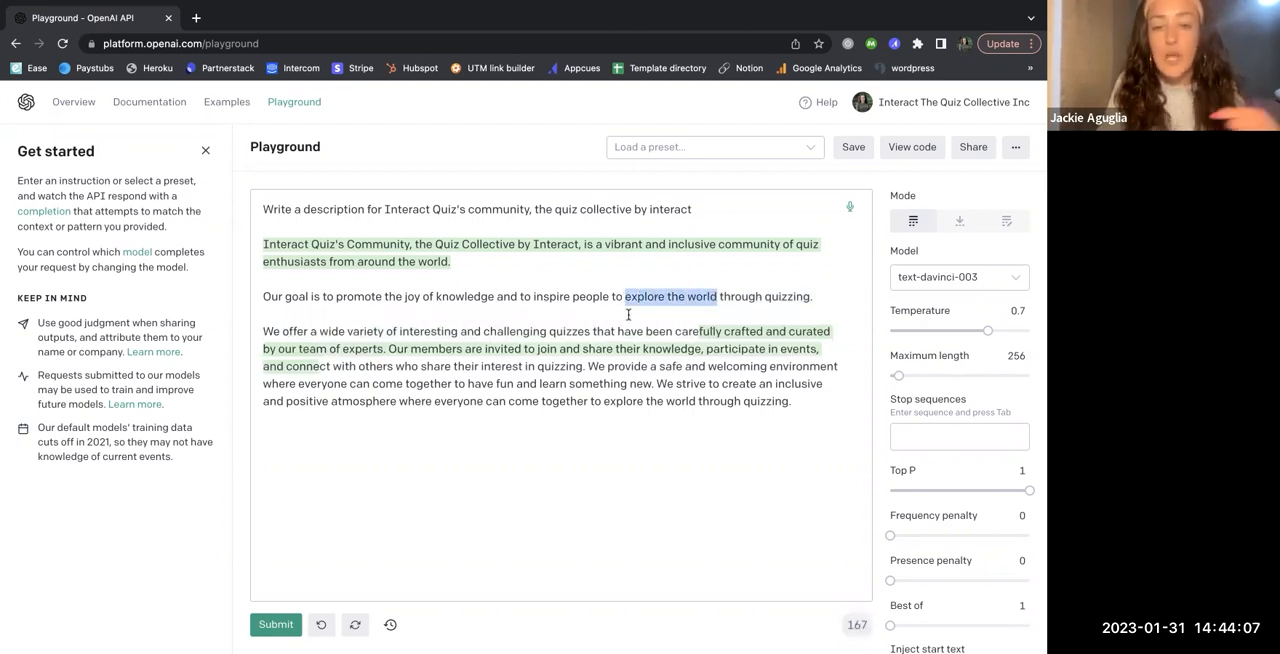
{"action": "type", "text": "share their"}
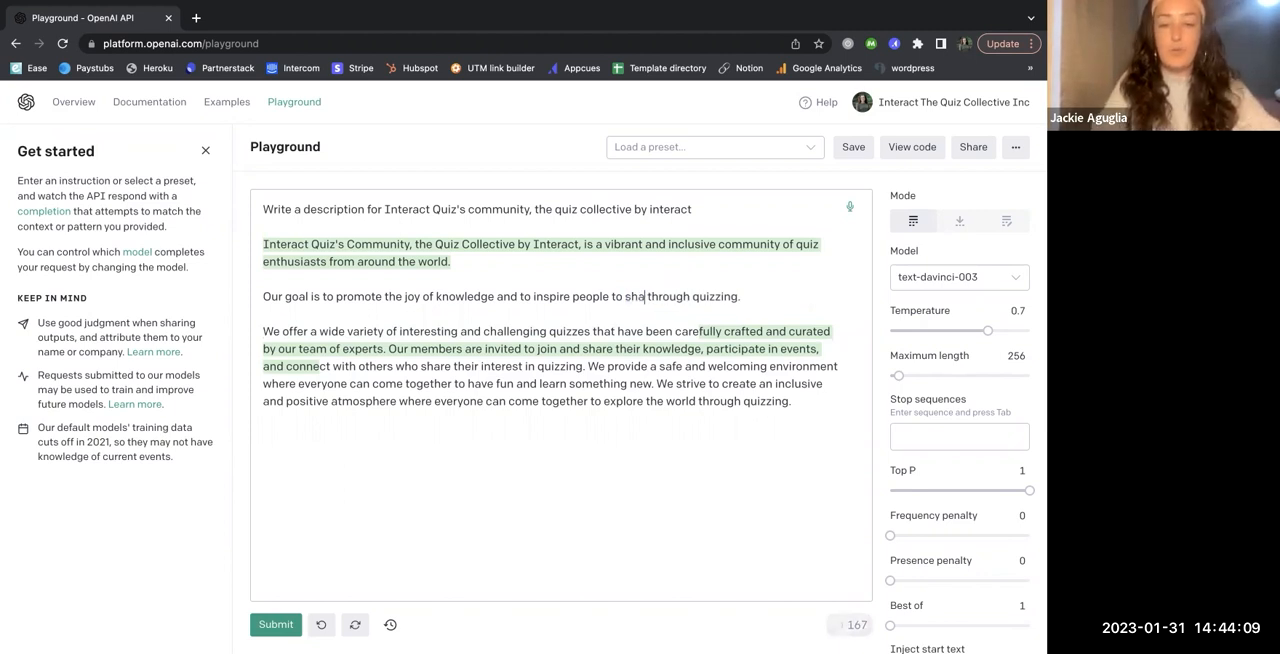
{"action": "type", "text": " knowl"}
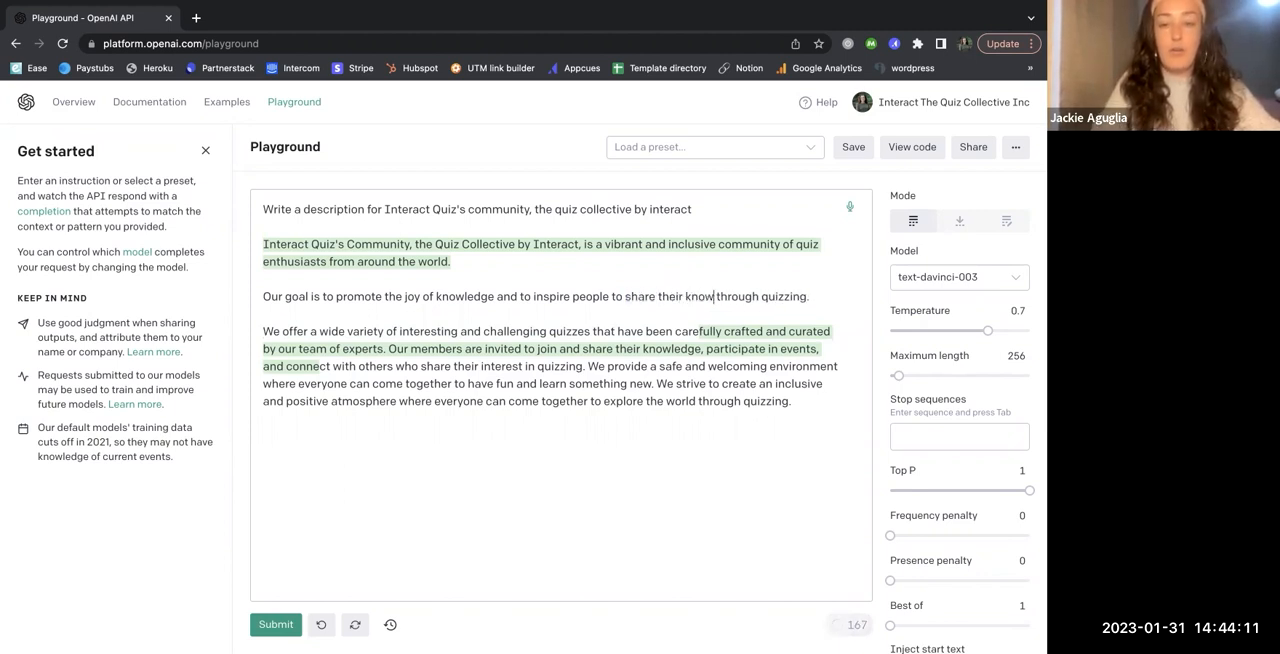
{"action": "key", "text": "BackSpace"}
{"action": "key", "text": "BackSpace"}
{"action": "key", "text": "BackSpace"}
{"action": "key", "text": "BackSpace"}
{"action": "key", "text": "BackSpace"}
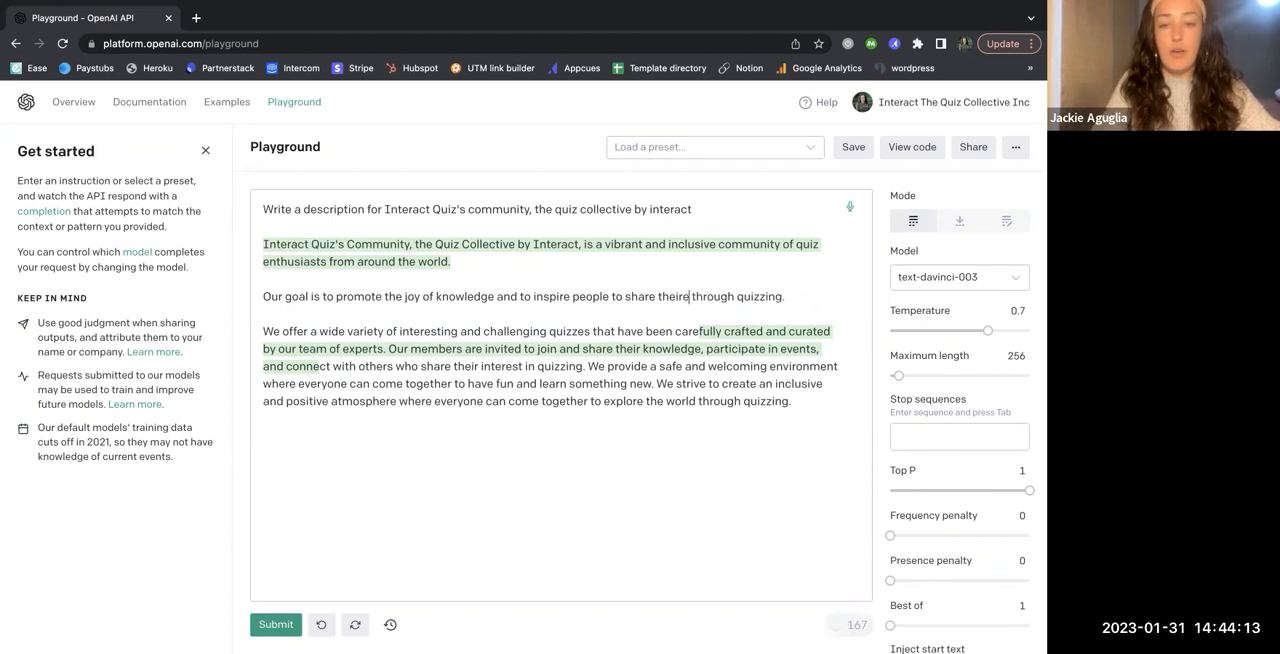
{"action": "type", "text": "expertise and of"}
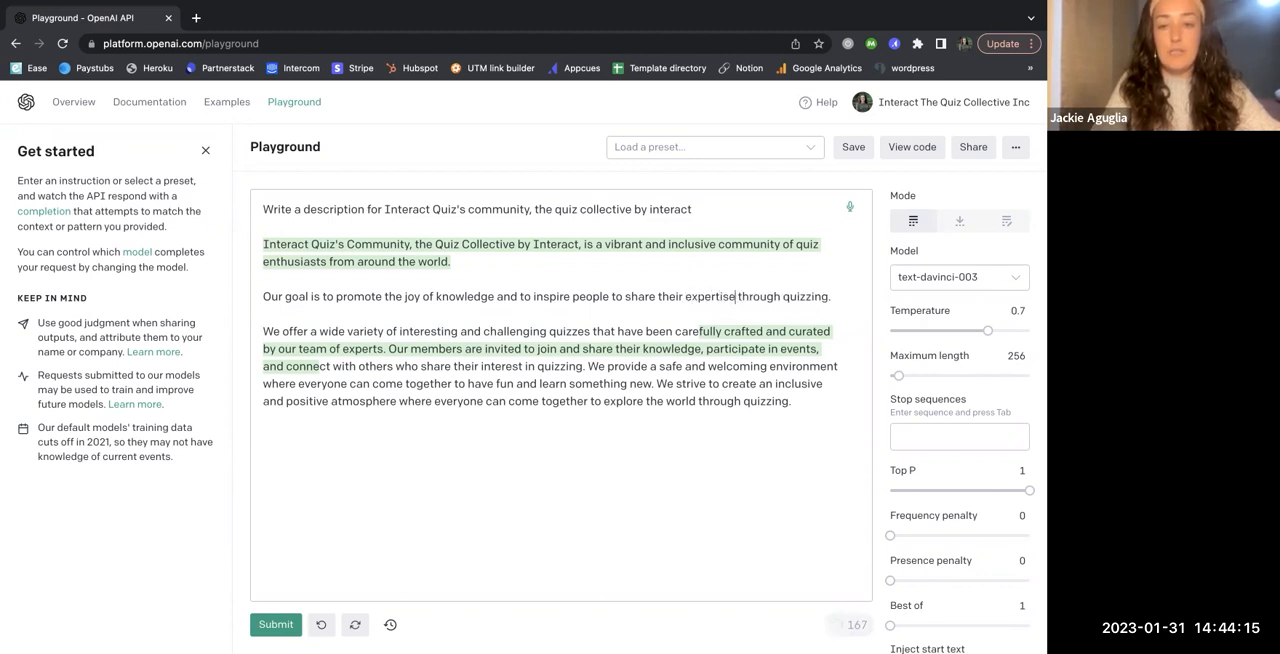
{"action": "type", "text": "ferings"}
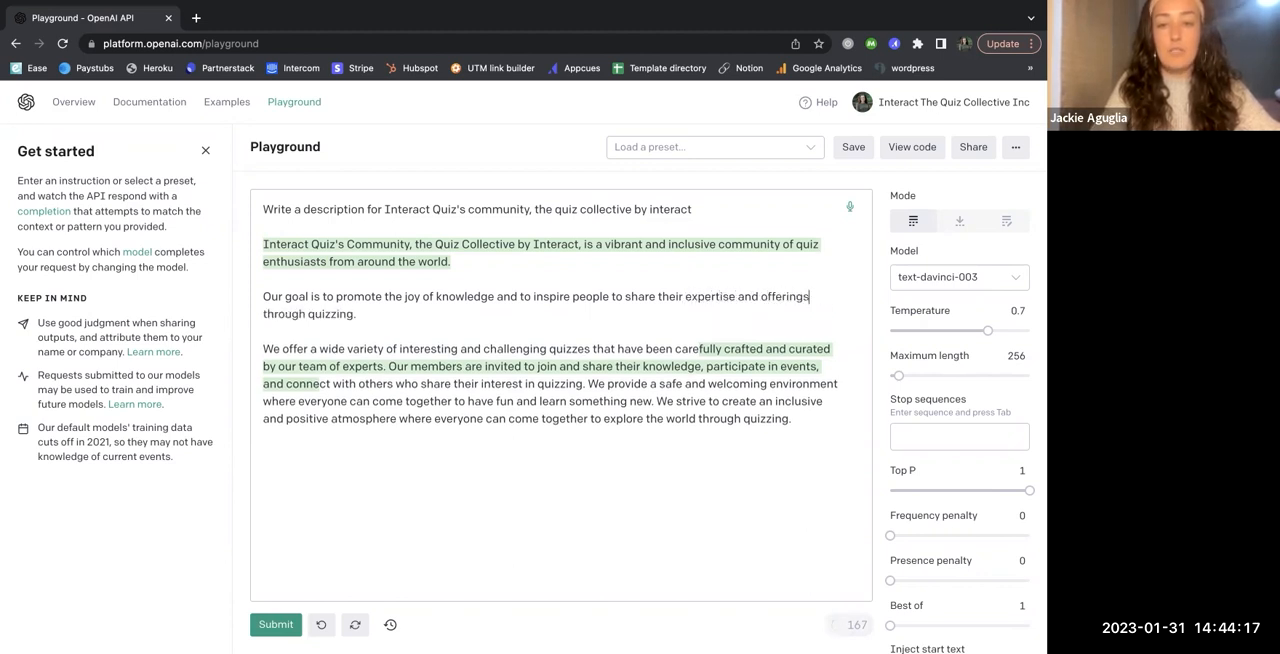
{"action": "type", "text": " to the people who"}
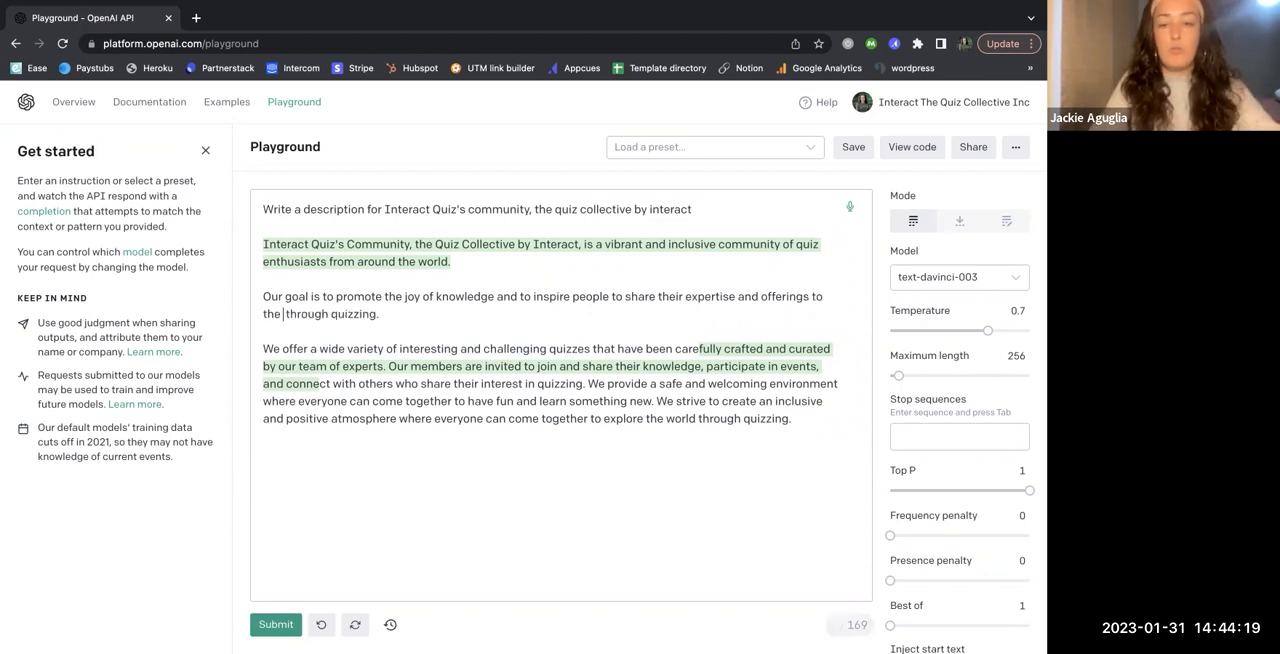
{"action": "type", "text": " need them most"}
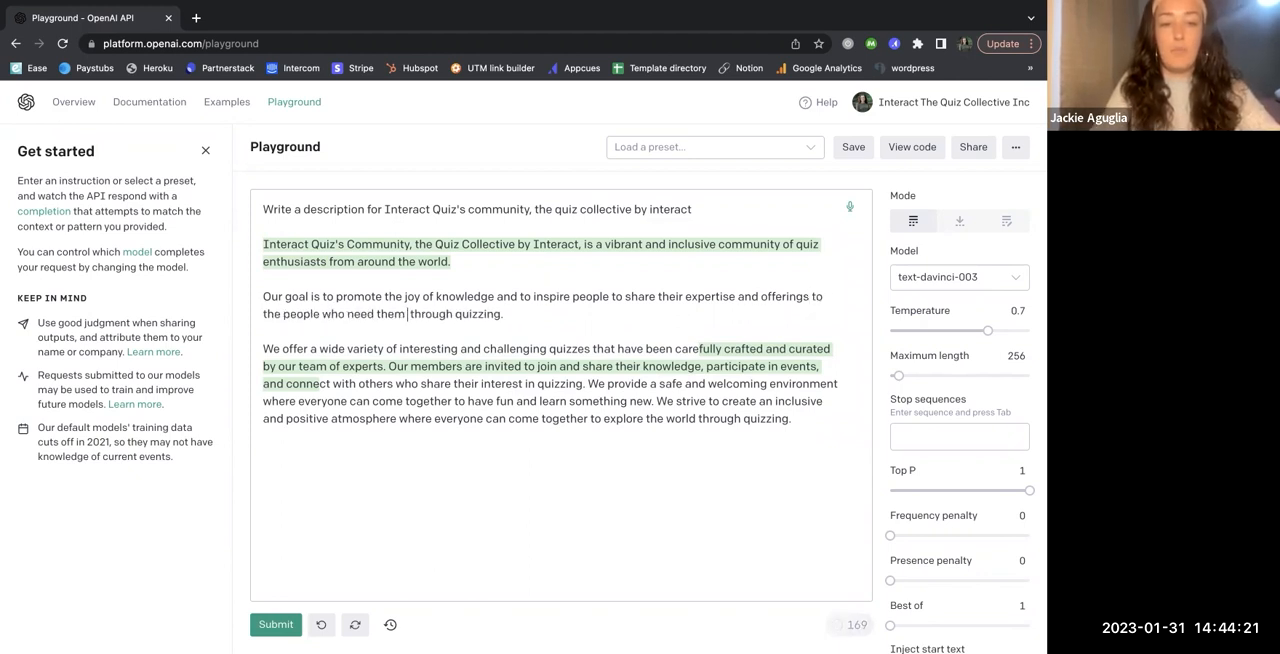
{"action": "left_click", "coordinate": [578, 313]}
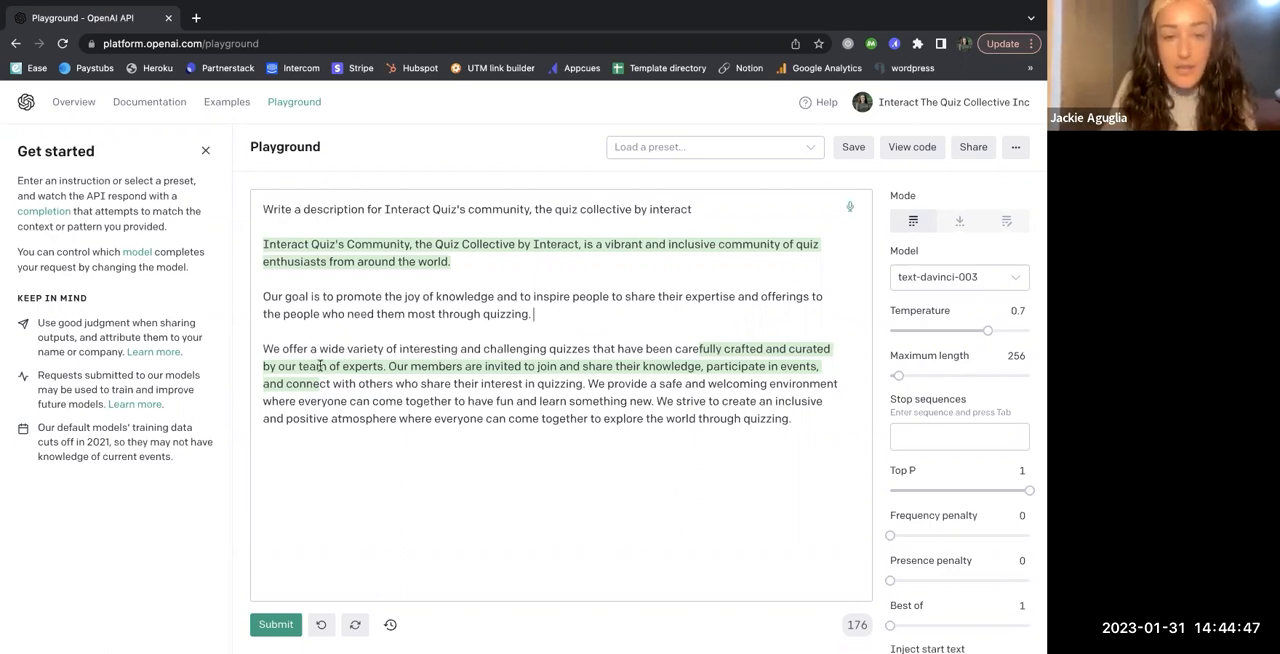
- Reword the opening of the third paragraph from "We offer" to "The community offers"
{"action": "left_click_drag", "start_coordinate": [280, 349], "coordinate": [251, 348]}
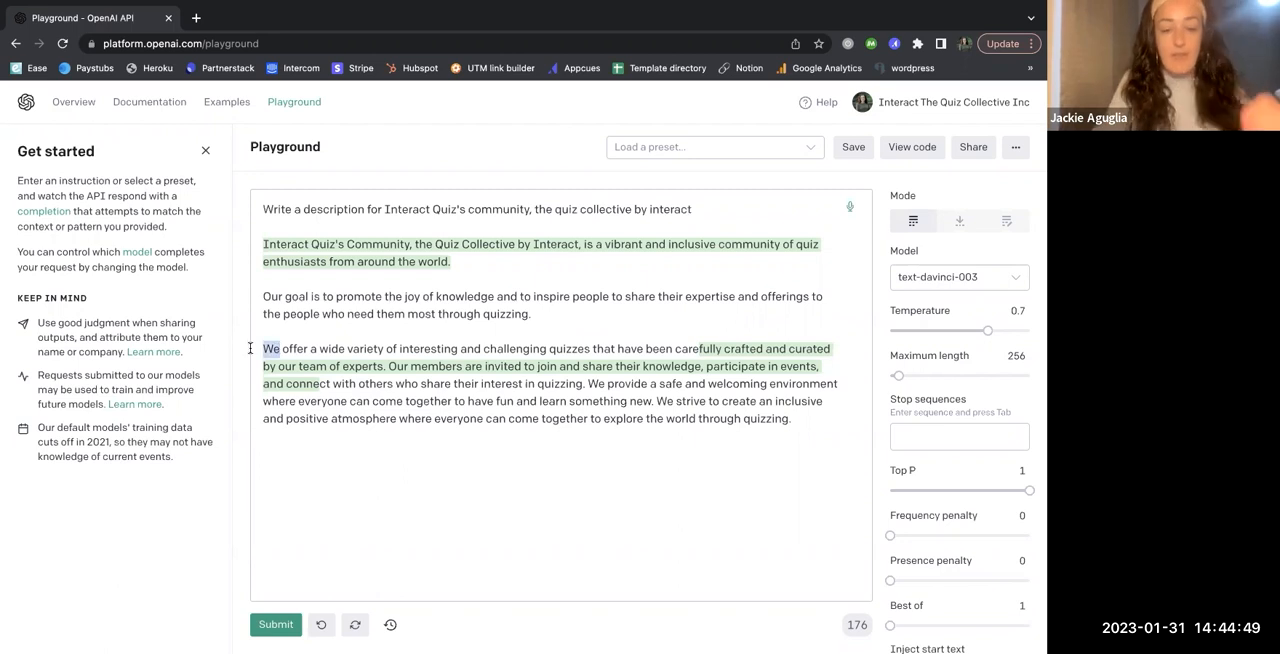
{"action": "type", "text": "The community"}
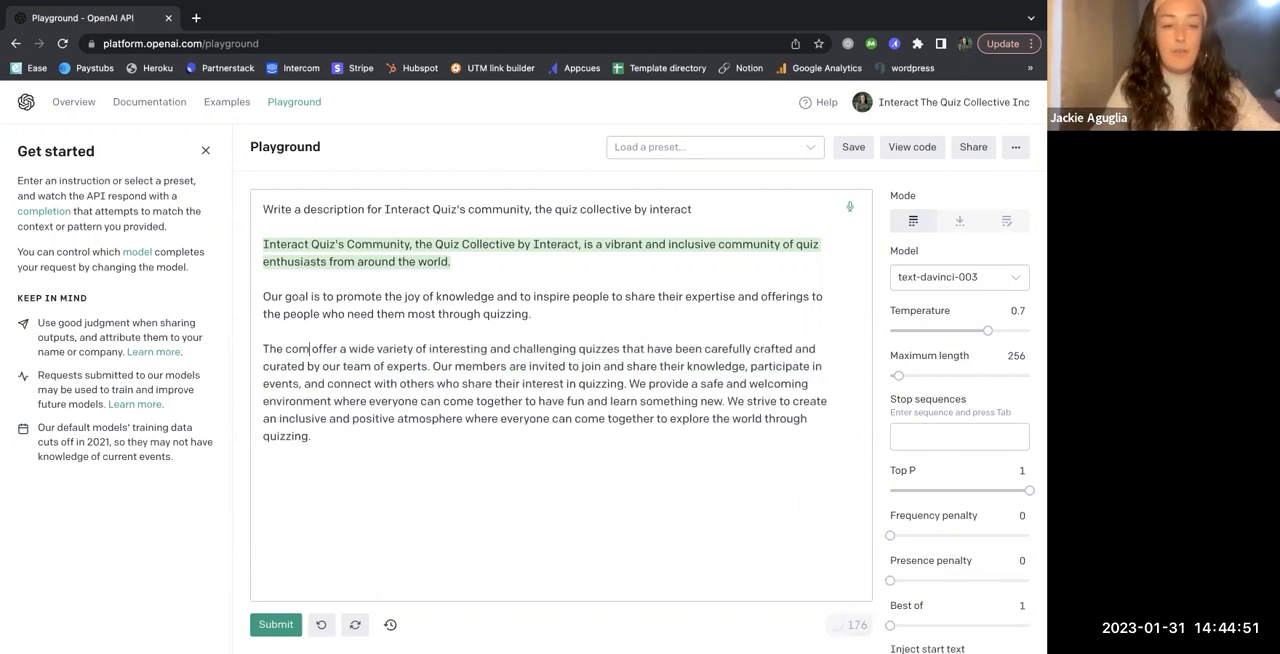
{"action": "key", "text": "Right"}
{"action": "key", "text": "Right"}
{"action": "key", "text": "Right"}
{"action": "key", "text": "Right"}
{"action": "key", "text": "Right"}
{"action": "key", "text": "Right"}
{"action": "type", "text": "s"}
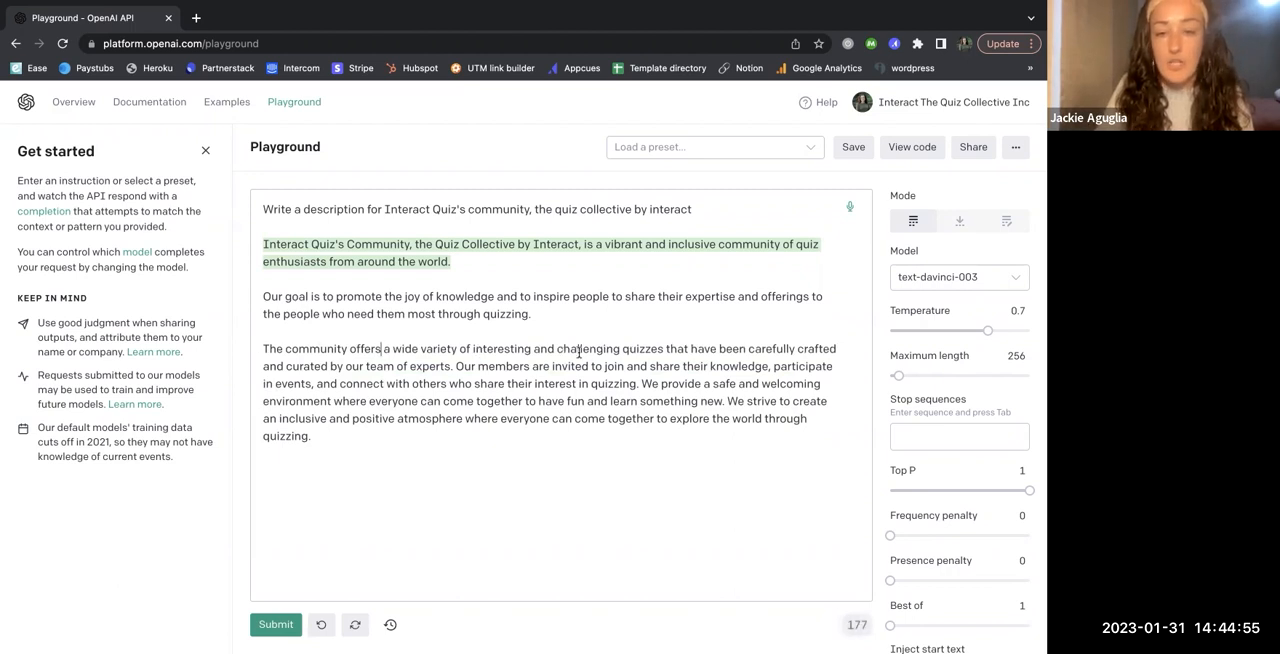
- Start a separate paragraph at the sentence beginning "Our members are invited" and highlight the paragraph above it
{"action": "left_click", "coordinate": [455, 366]}
{"action": "key", "text": "Return"}
{"action": "key", "text": "Return"}
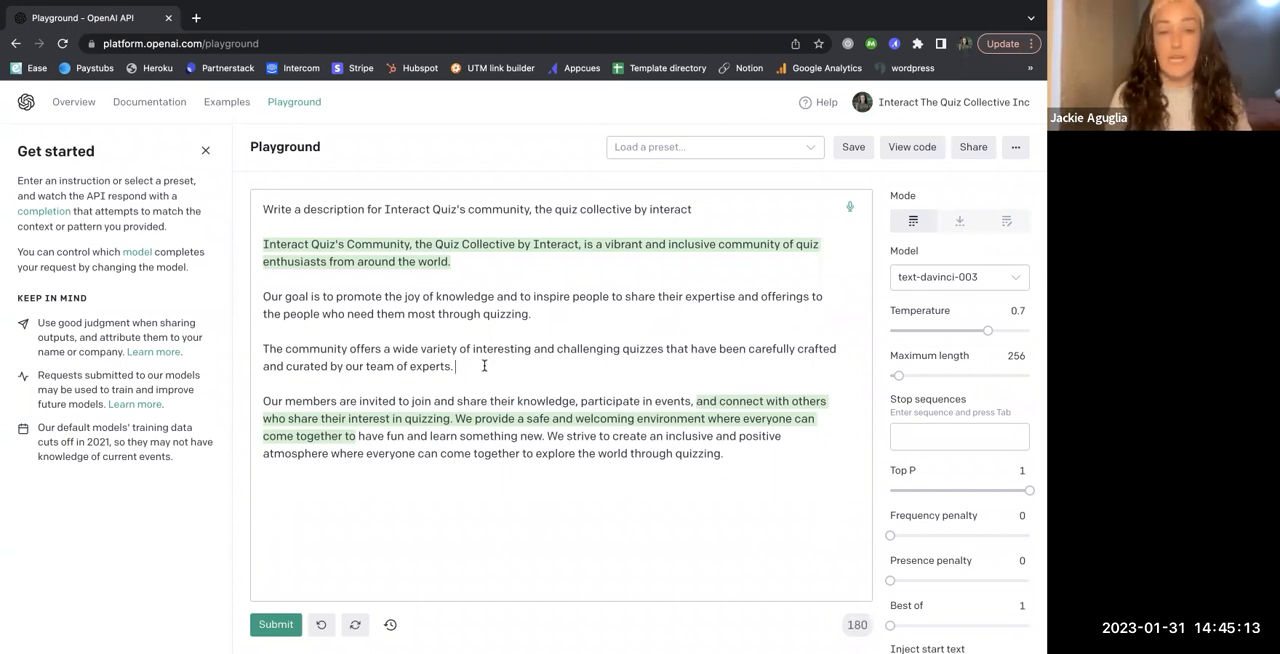
{"action": "left_click_drag", "start_coordinate": [472, 366], "coordinate": [245, 352]}
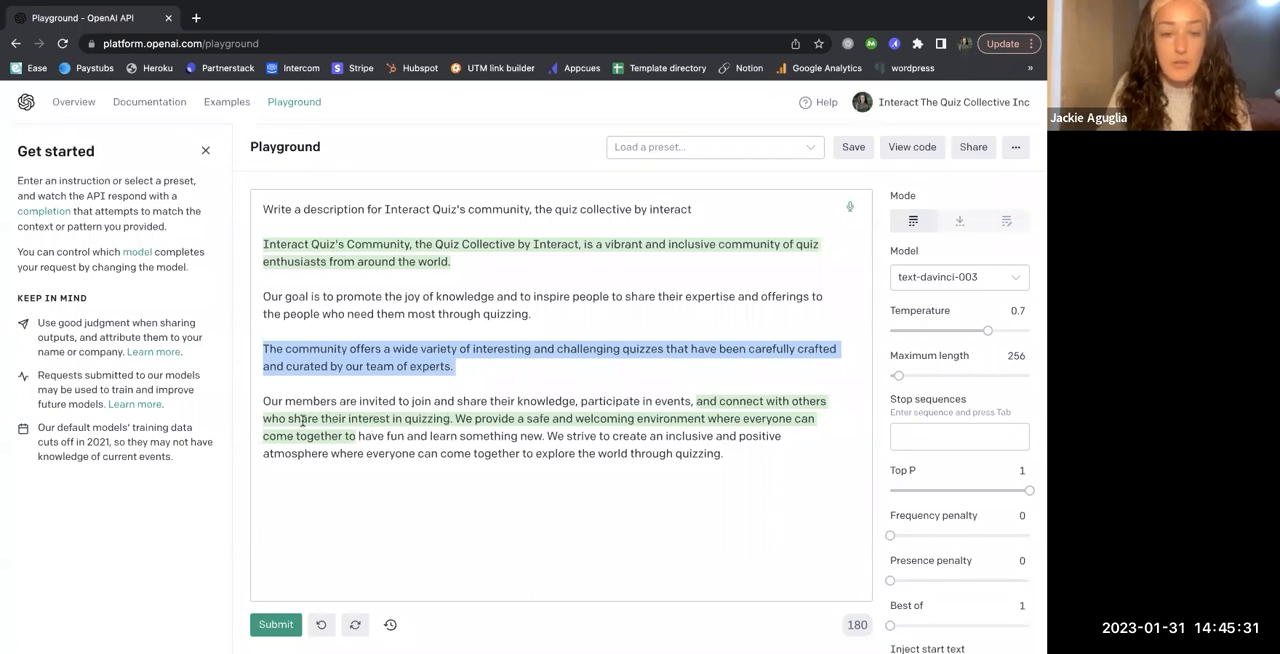
- Start a new paragraph at "We provide a safe" and join the "Our members" sentence back onto the community paragraph
{"action": "left_click", "coordinate": [454, 418]}
{"action": "key", "text": "Return"}
{"action": "key", "text": "Return"}
{"action": "left_click", "coordinate": [261, 400]}
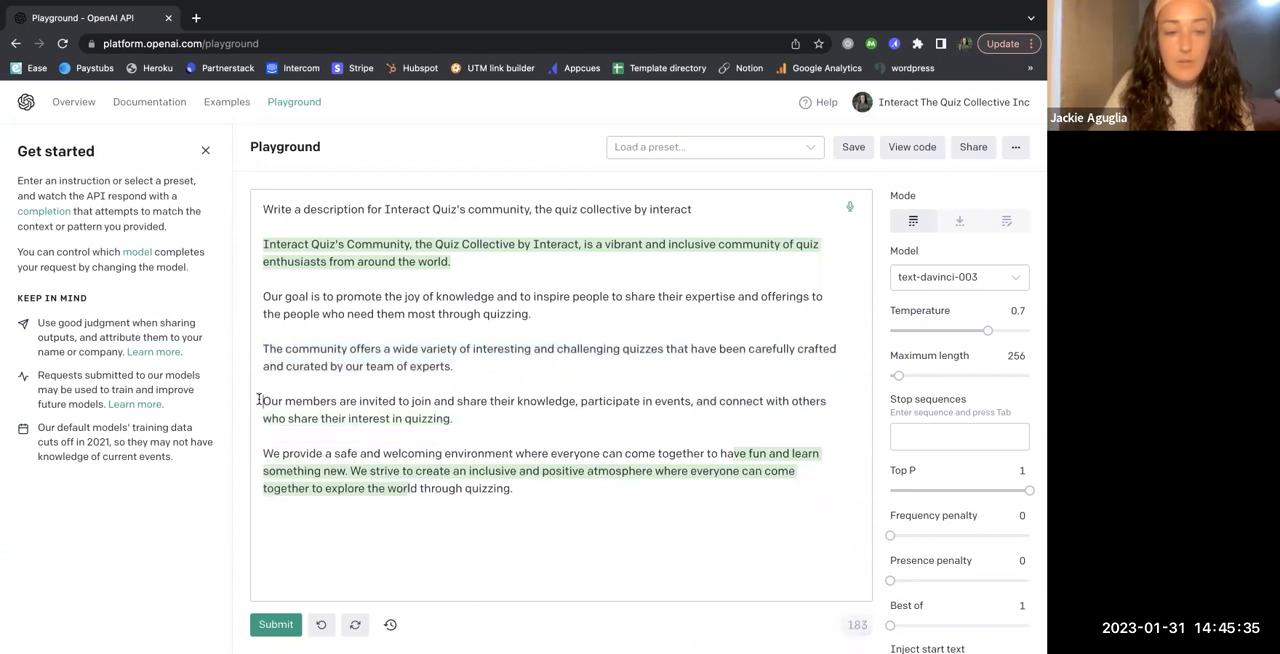
{"action": "key", "text": "BackSpace"}
{"action": "key", "text": "BackSpace"}
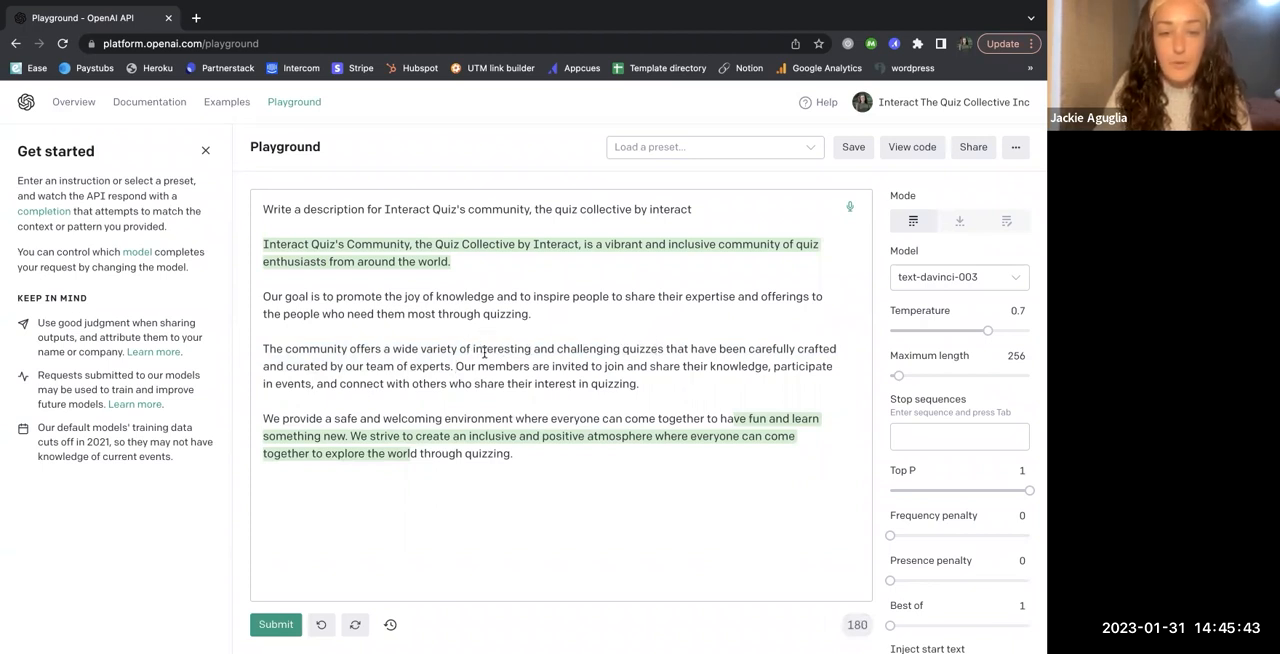
- Replace "challenging" in the community paragraph with "impactful businesses that use" in front of "quizzes"
{"action": "double_click", "coordinate": [574, 350]}
{"action": "type", "text": "impactful busin"}
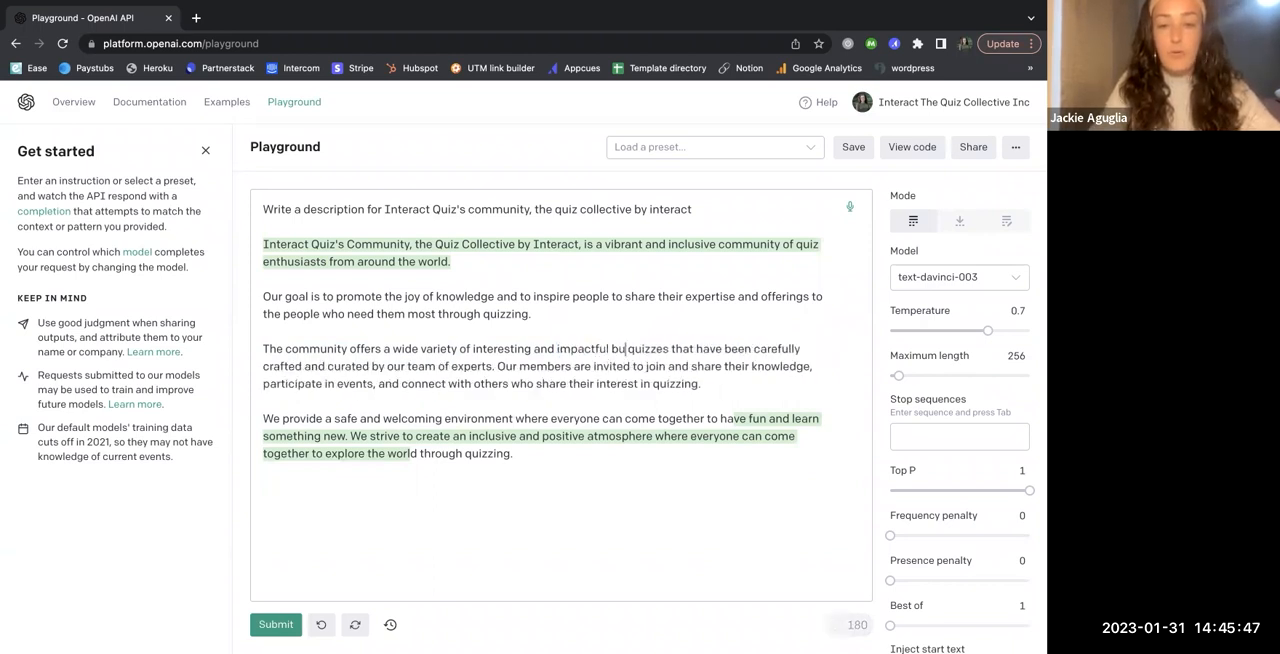
{"action": "type", "text": "esses tht"}
{"action": "key", "text": "BackSpace"}
{"action": "key", "text": "BackSpace"}
{"action": "type", "text": "hat use"}
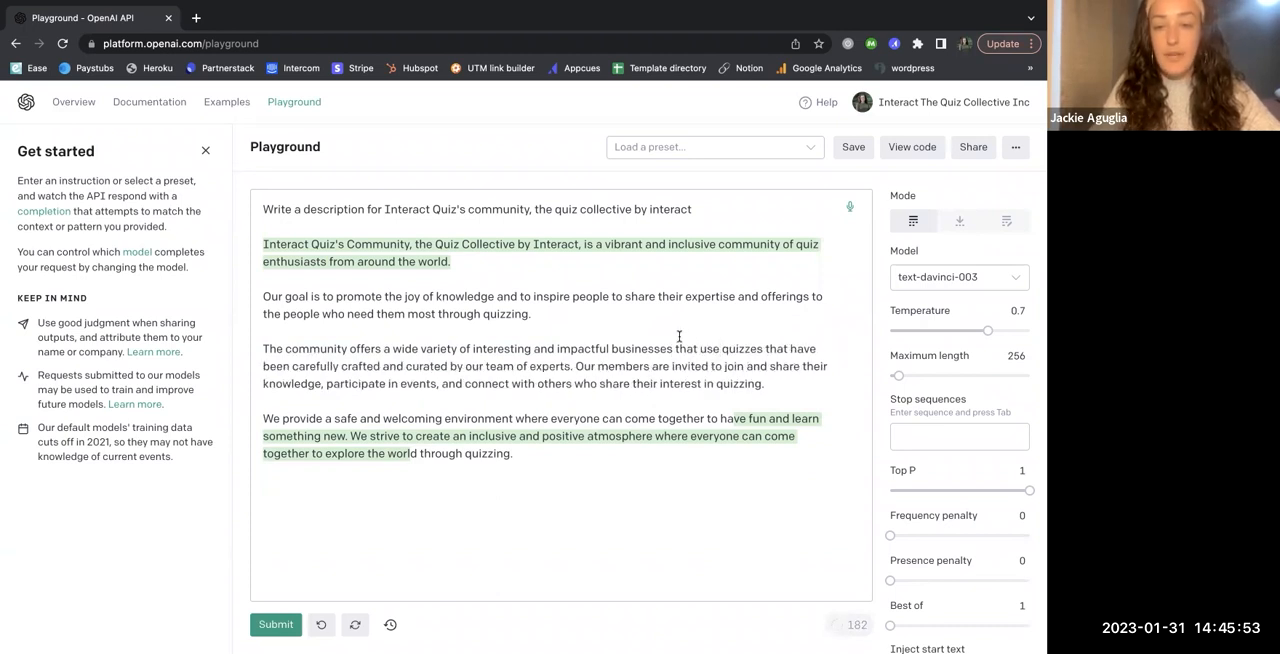
- End the first community sentence with "to amplify their brand." and delete the part about quizzes crafted and curated by experts
{"action": "left_click", "coordinate": [765, 348]}
{"action": "type", "text": "to amplify the"}
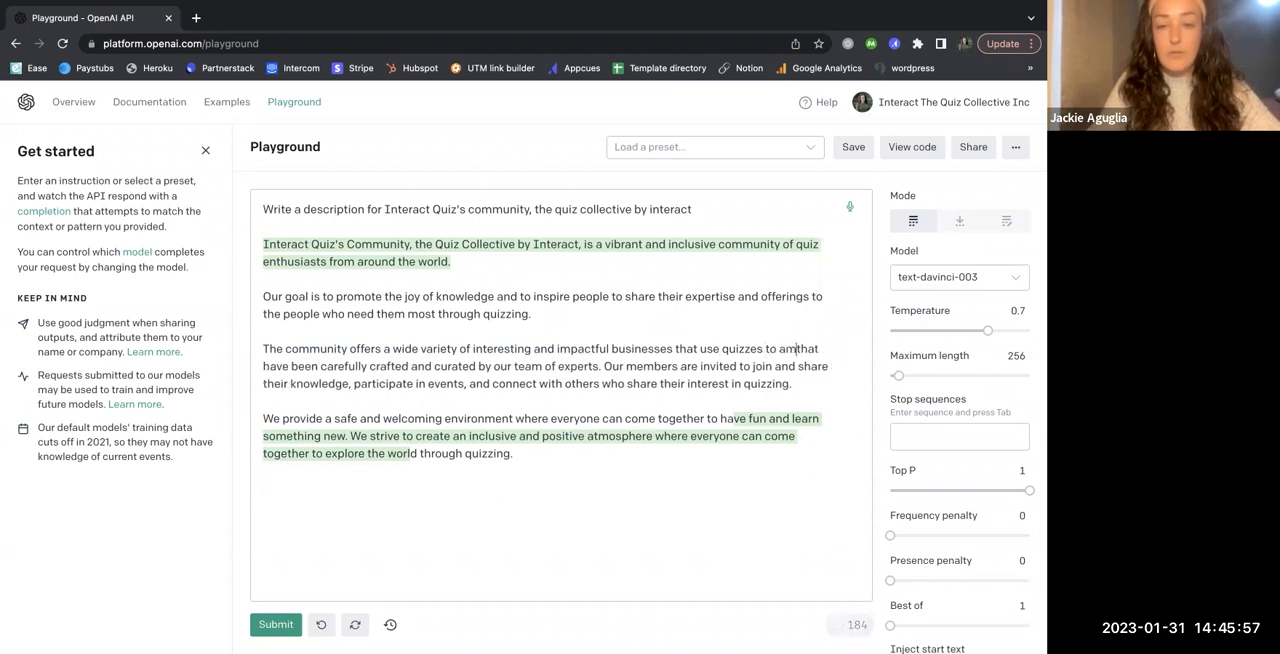
{"action": "type", "text": "ir brand."}
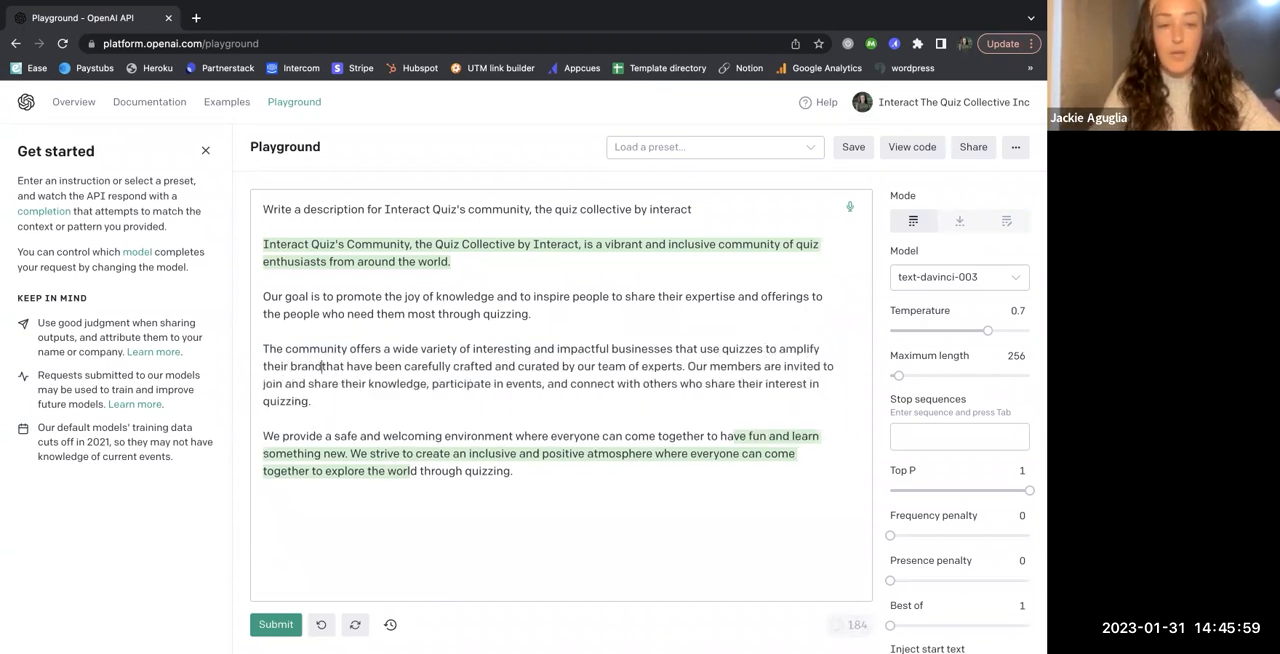
{"action": "left_click_drag", "start_coordinate": [694, 368], "coordinate": [328, 368]}
{"action": "key", "text": "BackSpace"}
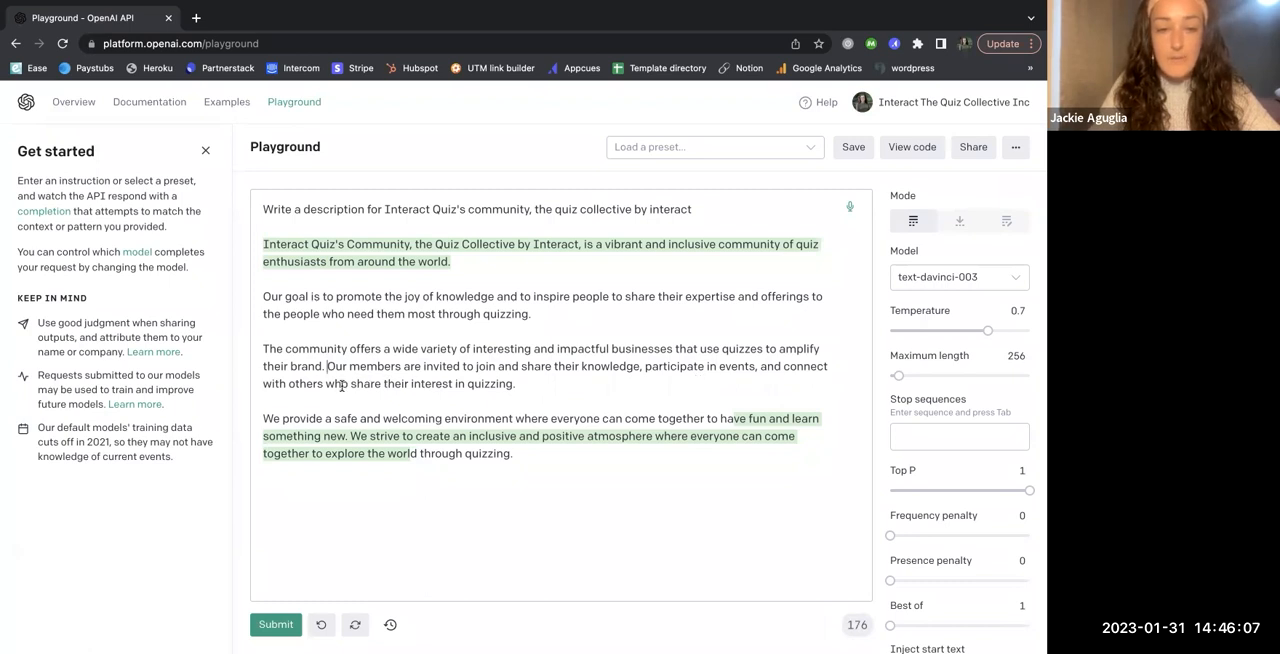
- Replace "who share their interest in quizzing" in the members sentence with "to share best practices"
{"action": "left_click_drag", "start_coordinate": [326, 384], "coordinate": [570, 384]}
{"action": "type", "text": "to"}
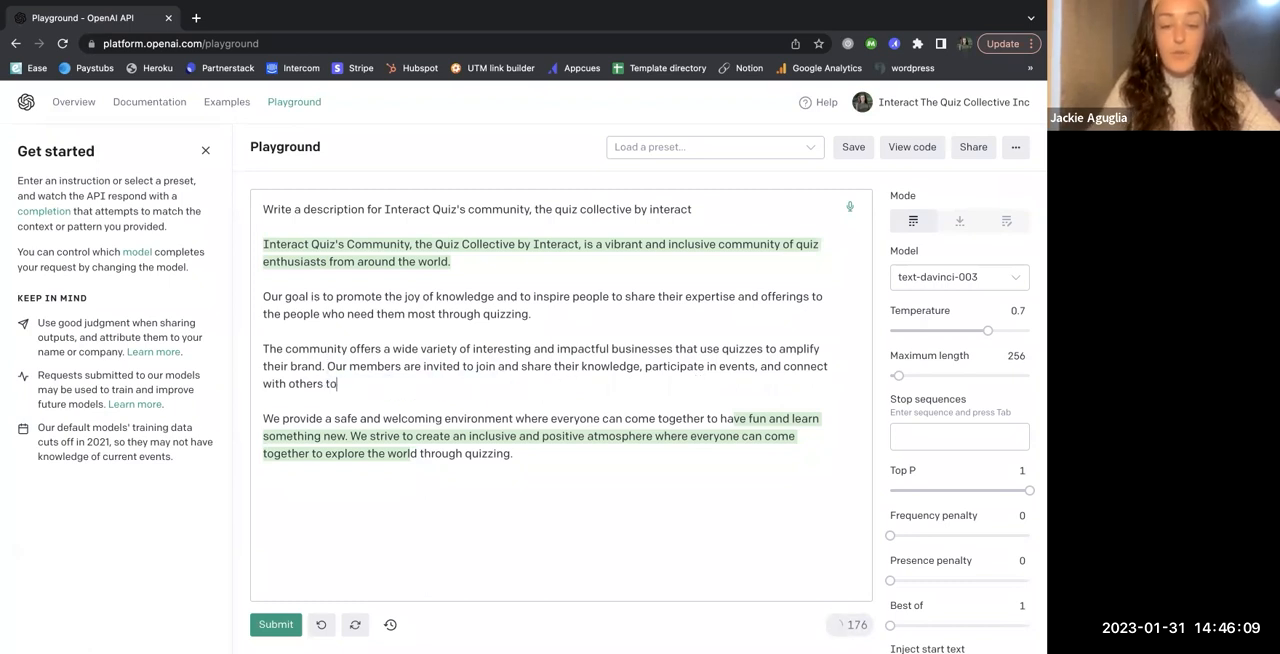
{"action": "type", "text": " share best practices"}
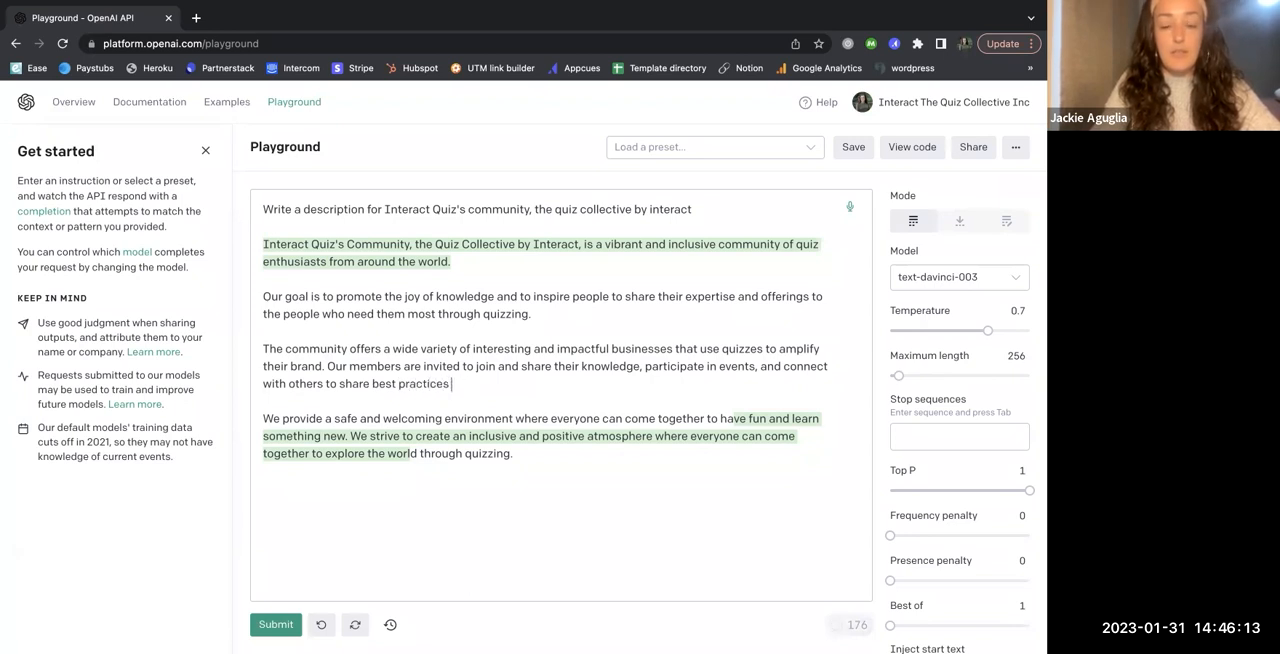
{"action": "type", "text": " they've learned fromus"}
- Extend the members sentence with "they've learned from using quizzes themselves"
{"action": "key", "text": "BackSpace"}
{"action": "key", "text": "BackSpace"}
{"action": "type", "text": "using quizzes themselves"}
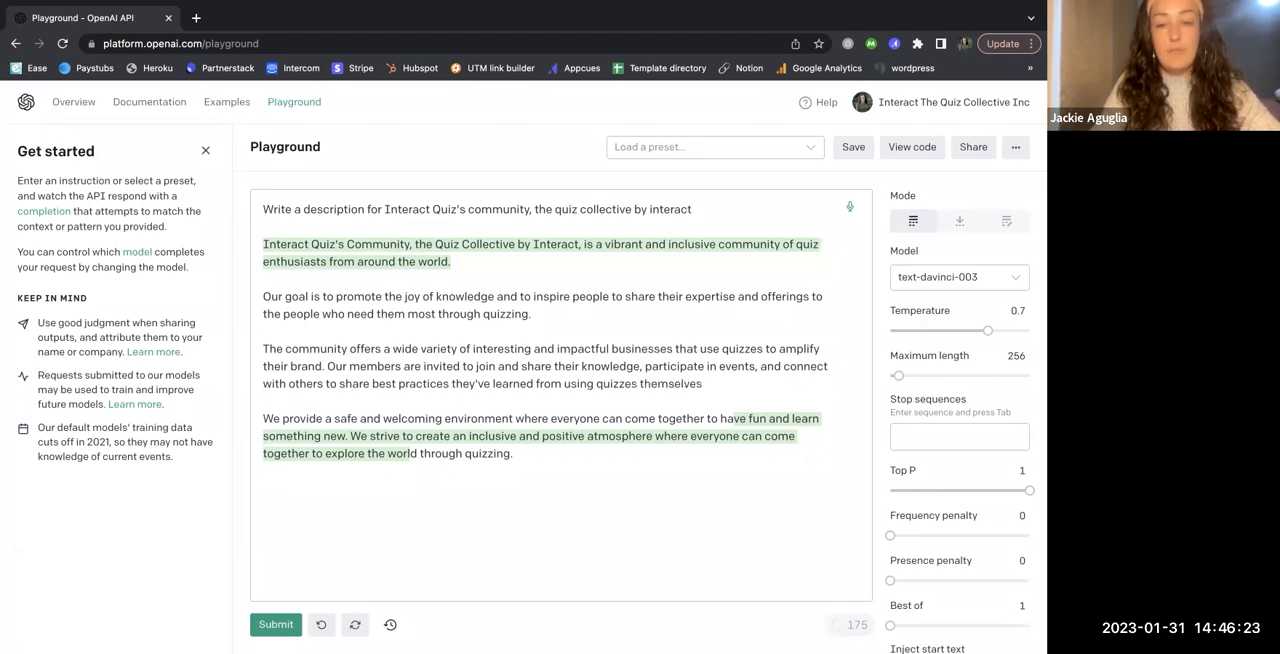
- Replace the wording after "best practices" with "on using quizzes and growing their businesses."
{"action": "double_click", "coordinate": [660, 384]}
{"action": "type", "text": "and"}
{"action": "left_click_drag", "start_coordinate": [660, 384], "coordinate": [452, 384]}
{"action": "type", "text": "on using a"}
{"action": "key", "text": "BackSpace"}
{"action": "type", "text": "quiazes and g"}
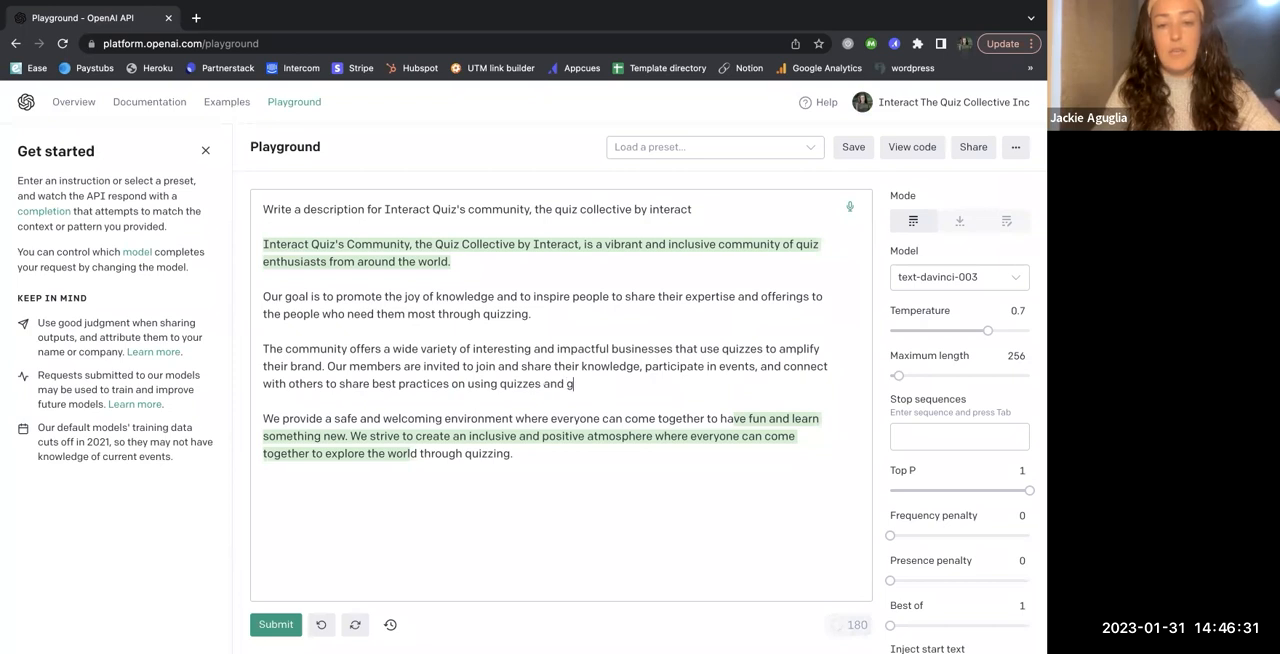
{"action": "type", "text": "rowing their businesses."}
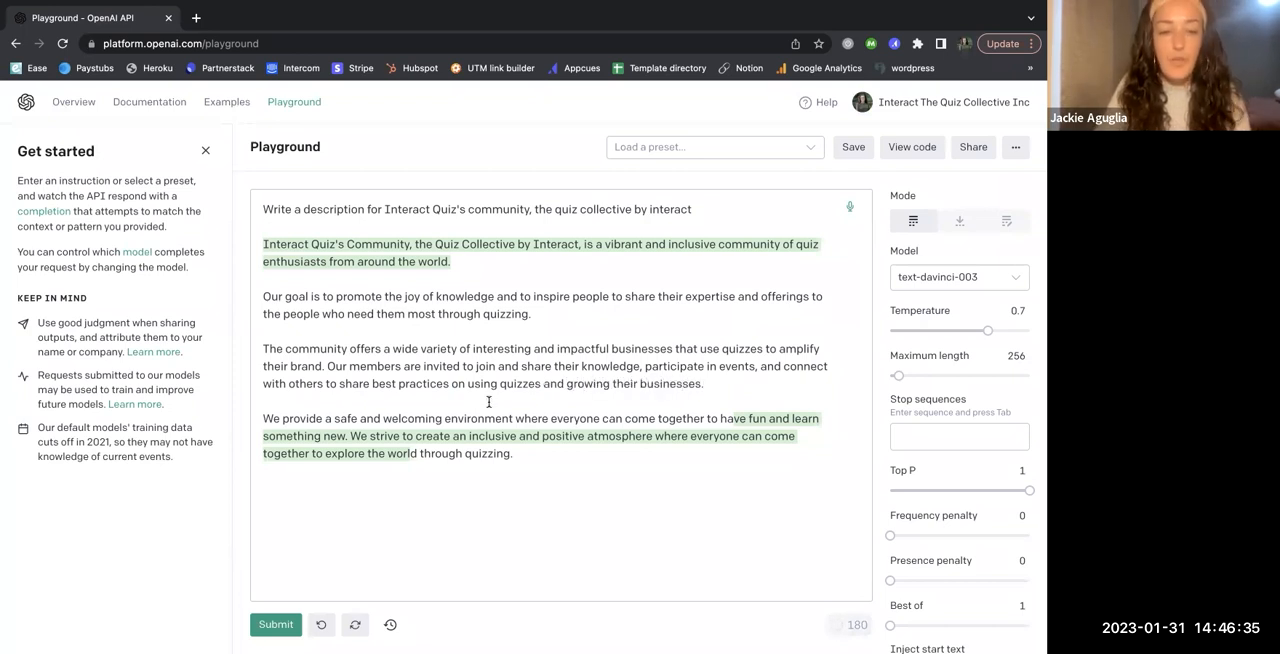
- Reword the opening of the final paragraph from "We provide" to "The community is"
{"action": "left_click_drag", "start_coordinate": [283, 418], "coordinate": [252, 410]}
{"action": "type", "text": "The community "}
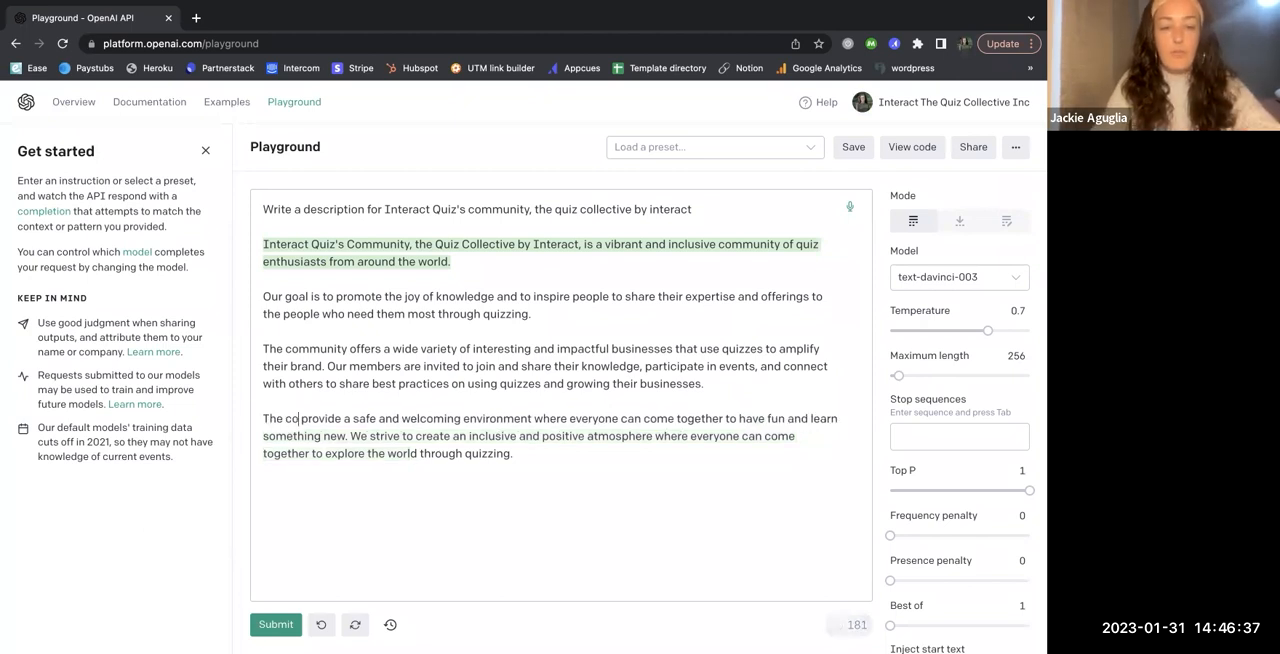
{"action": "type", "text": "is"}
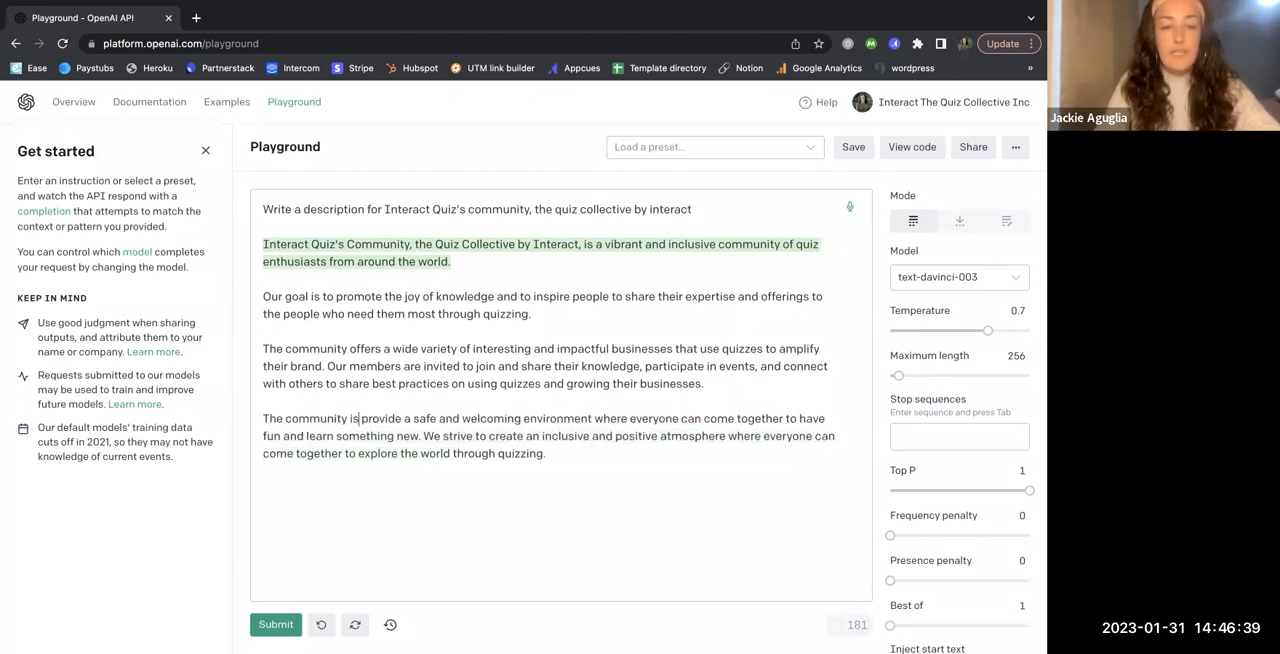
{"action": "double_click", "coordinate": [385, 418]}
{"action": "key", "text": "BackSpace"}
{"action": "key", "text": "BackSpace"}
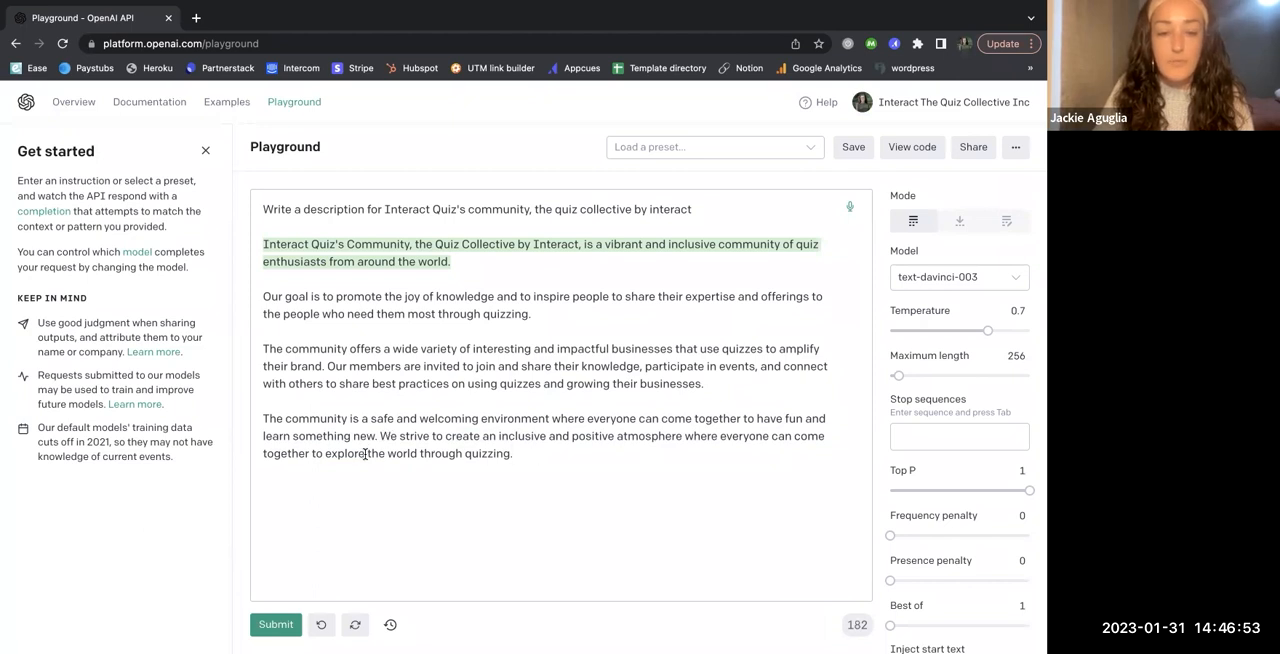
- Replace the closing words after "explore" with "the benefits a quiz can bring to your business and to those it was designed to support."
{"action": "left_click_drag", "start_coordinate": [366, 454], "coordinate": [571, 454]}
{"action": "type", "text": "the"}
{"action": "key", "text": "BackSpace"}
{"action": "key", "text": "BackSpace"}
{"action": "key", "text": "BackSpace"}
{"action": "key", "text": "BackSpace"}
{"action": "type", "text": "the ben"}
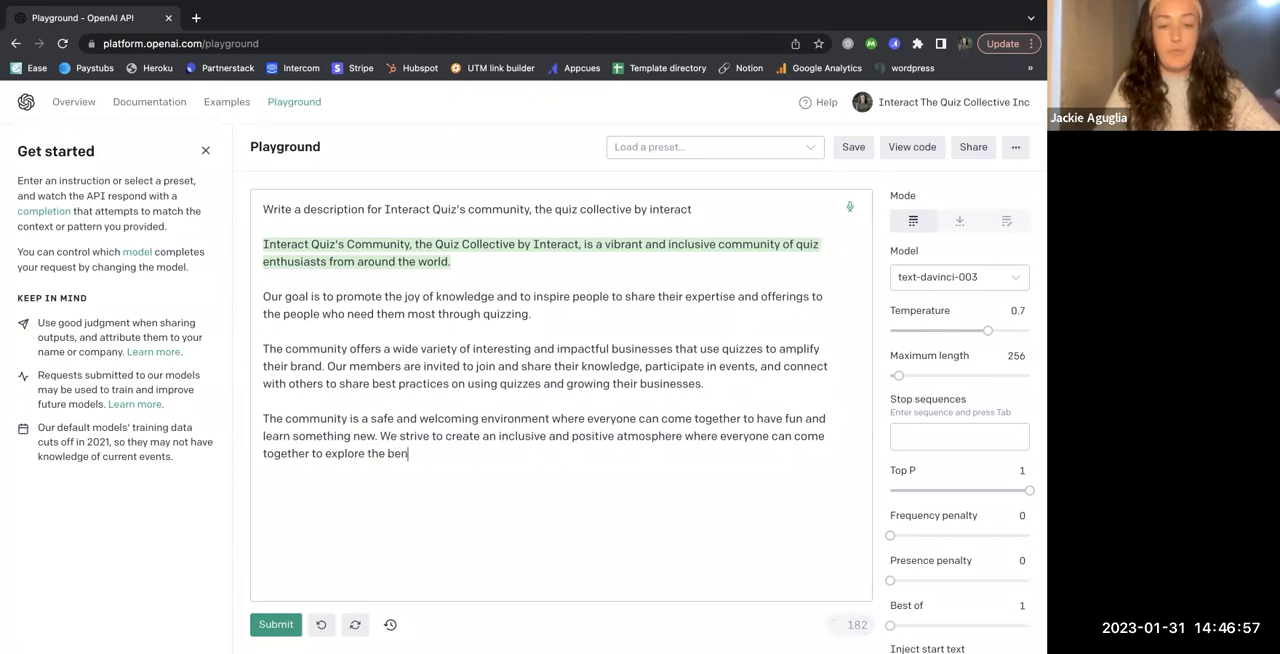
{"action": "type", "text": "efits a quiz can bring "}
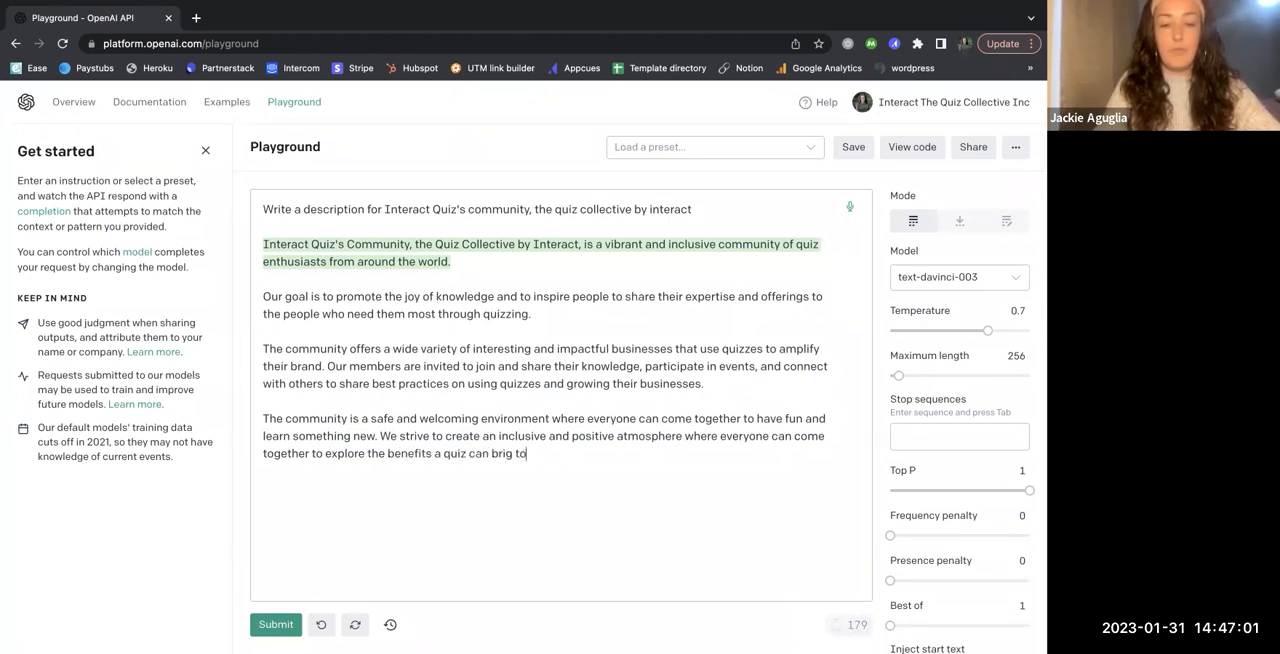
{"action": "type", "text": "to your bsu"}
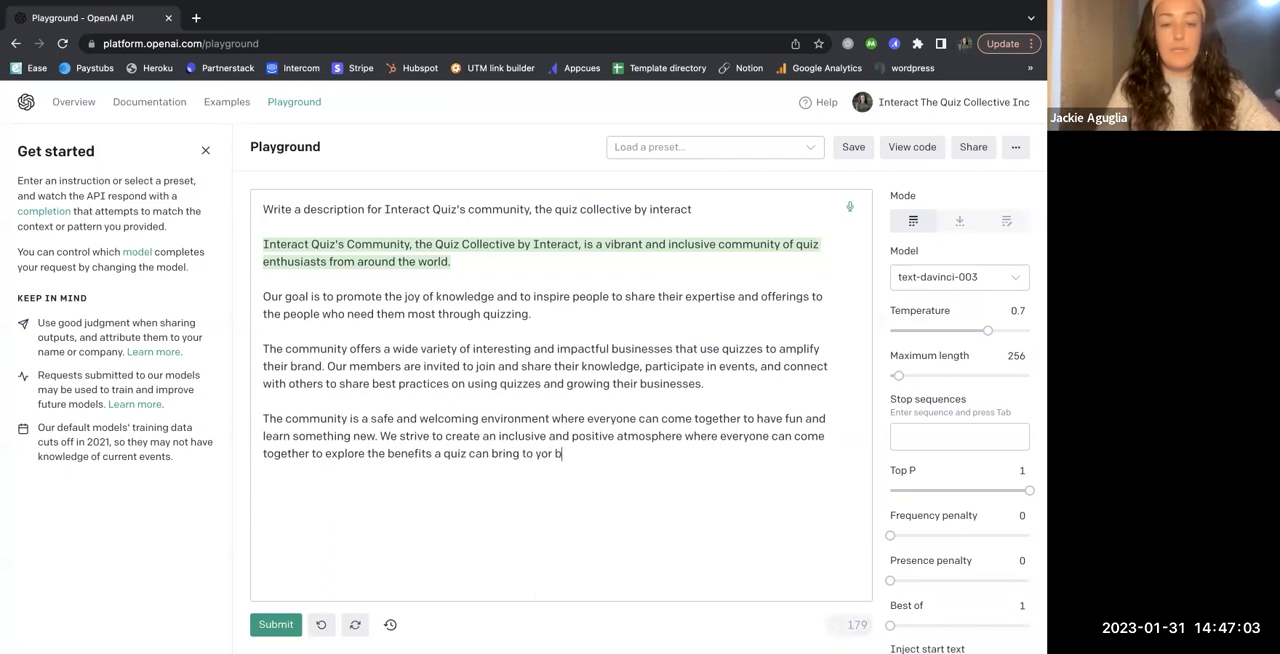
{"action": "key", "text": "BackSpace"}
{"action": "key", "text": "BackSpace"}
{"action": "type", "text": "usiness"}
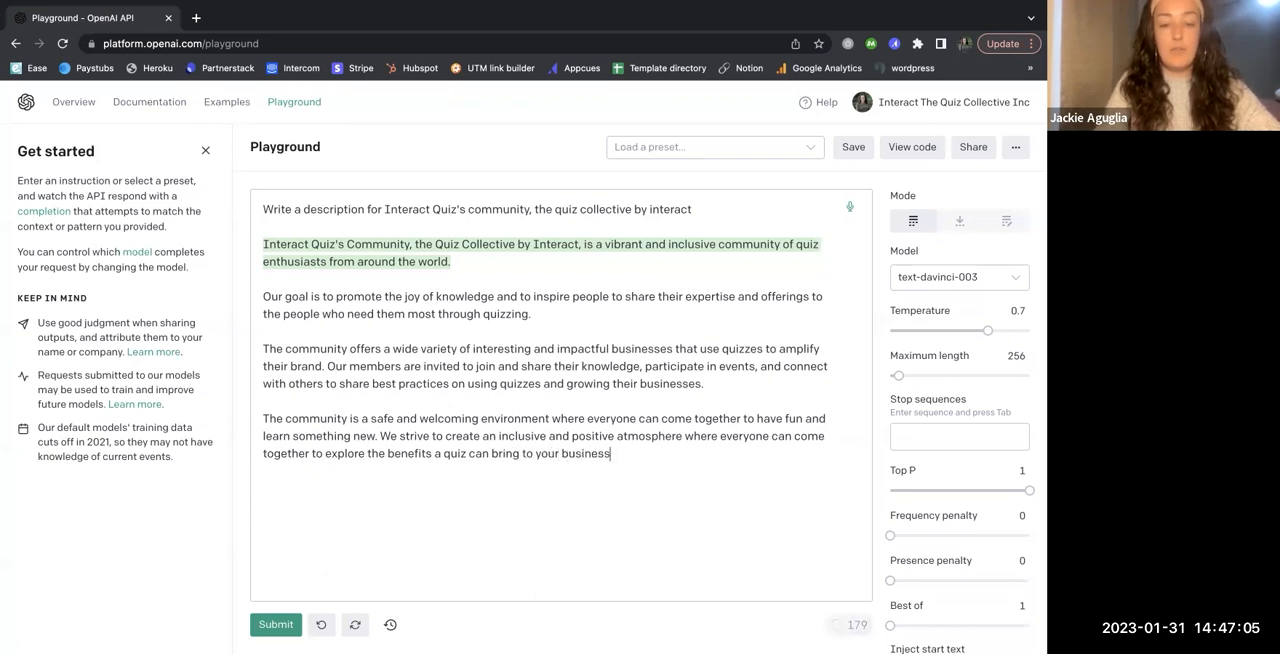
{"action": "type", "text": " and to those it was designed "}
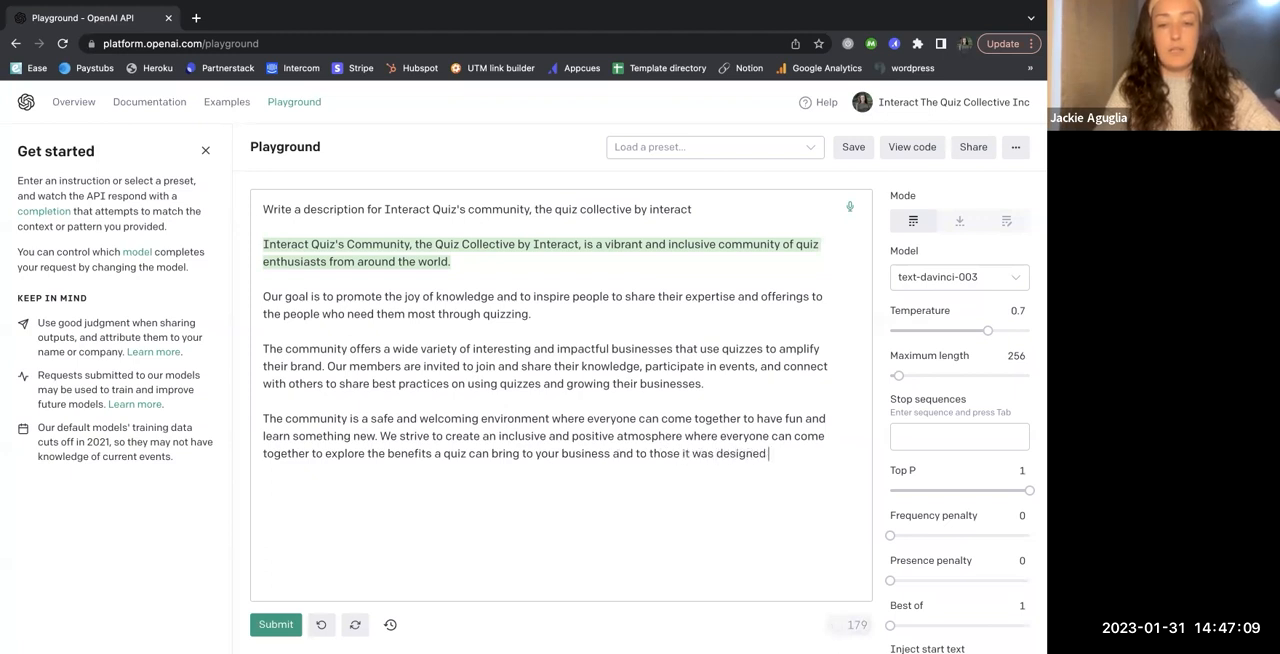
{"action": "type", "text": "to support."}
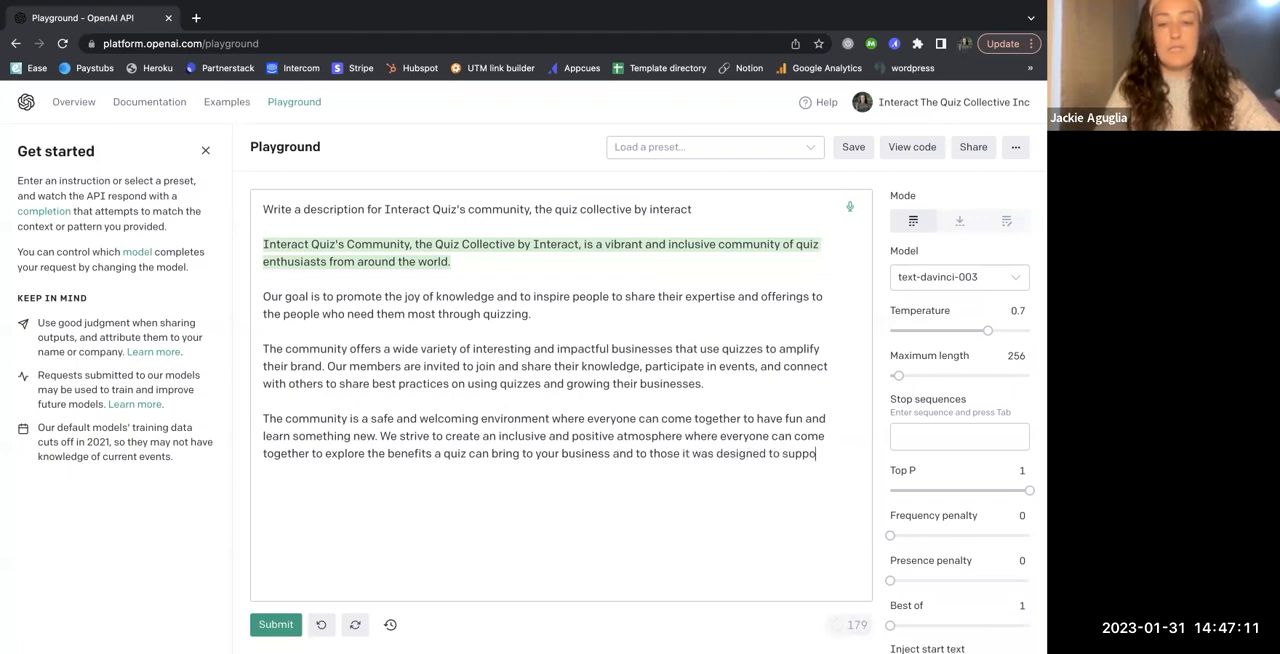